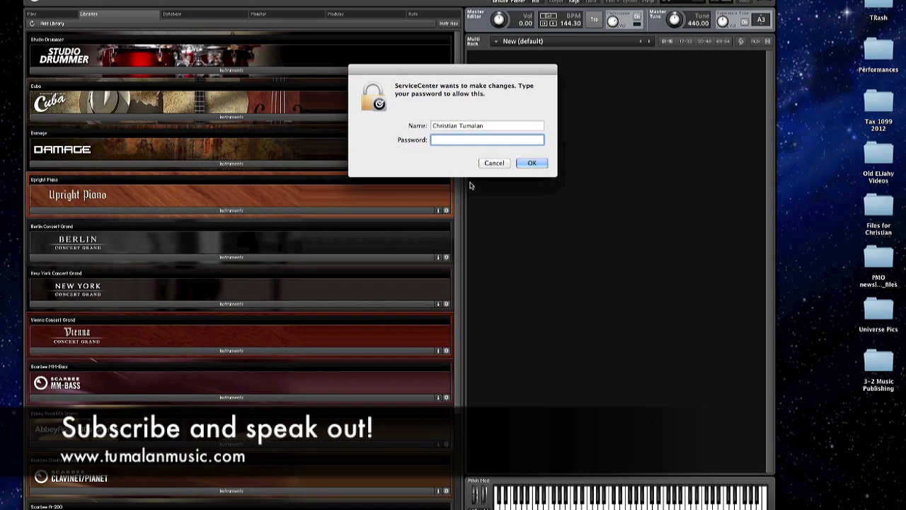
# Step: Confirm the ServiceCenter authorization request and dismiss its error and crash dialogs
pyautogui.click(531, 163)
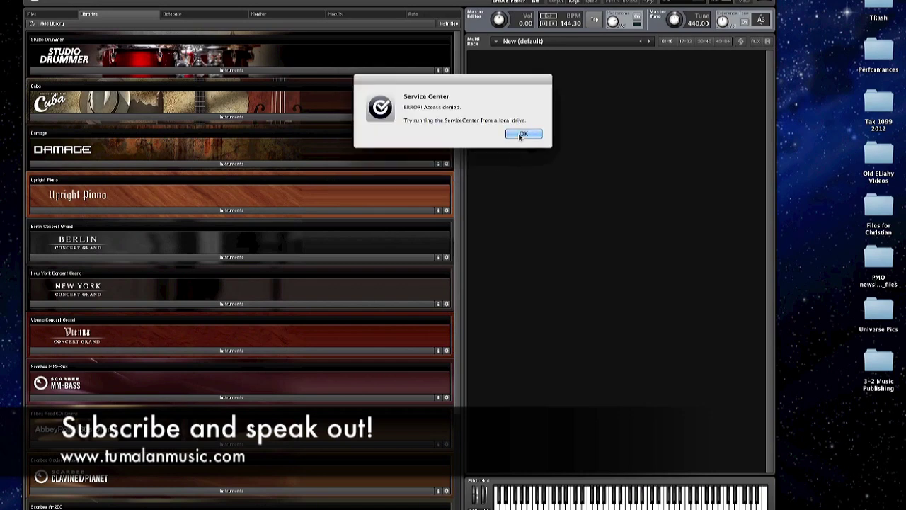
pyautogui.click(523, 135)
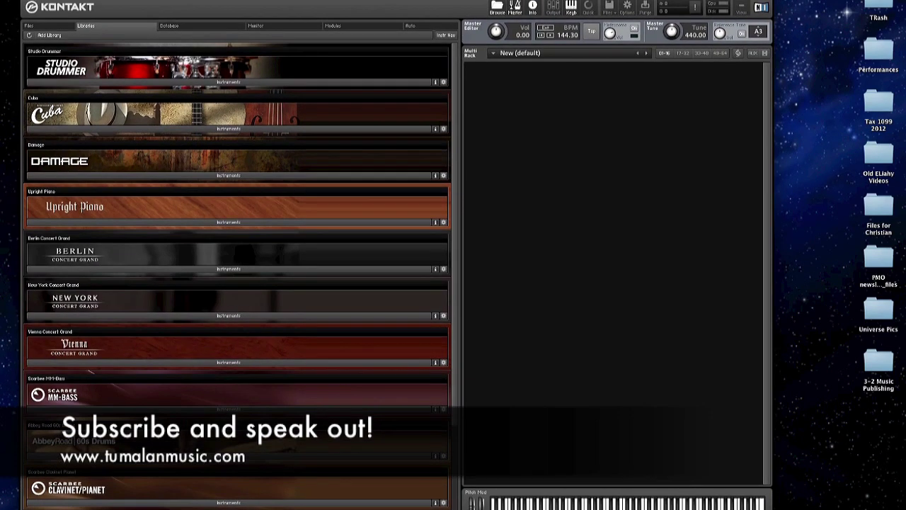
pyautogui.click(56, 8)
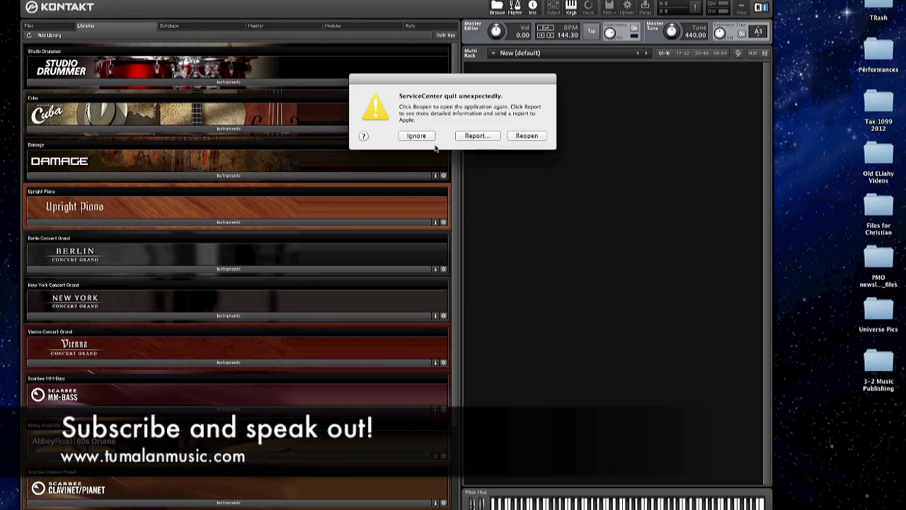
pyautogui.click(418, 136)
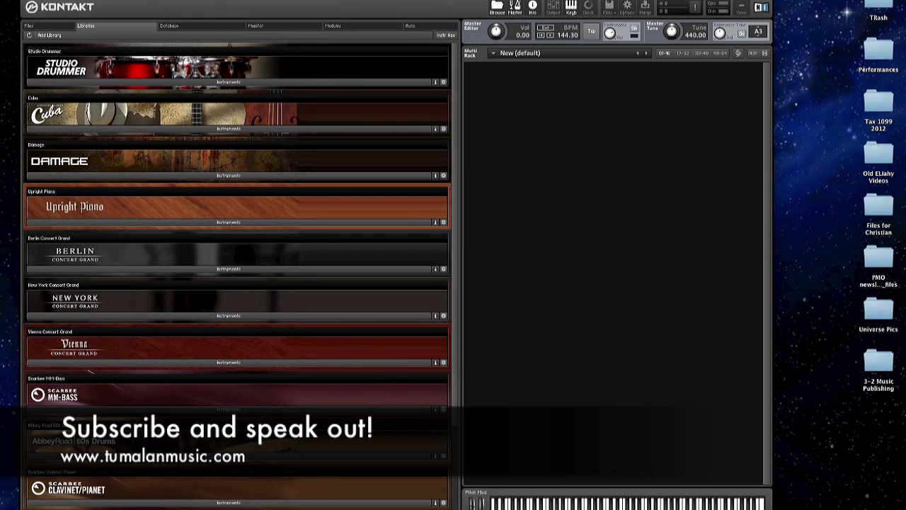
# Step: Close the Kontakt 5 about screen and reposition the Kontakt window
pyautogui.press('super+q')
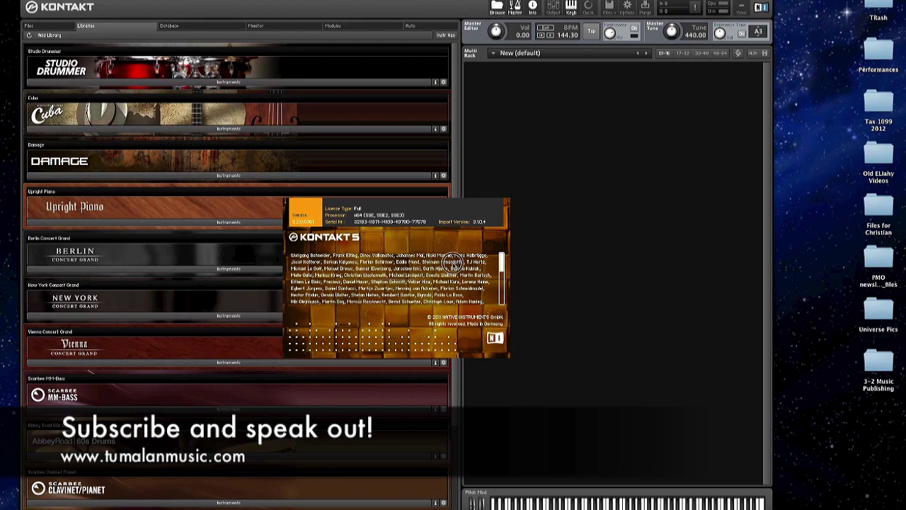
pyautogui.click(454, 264)
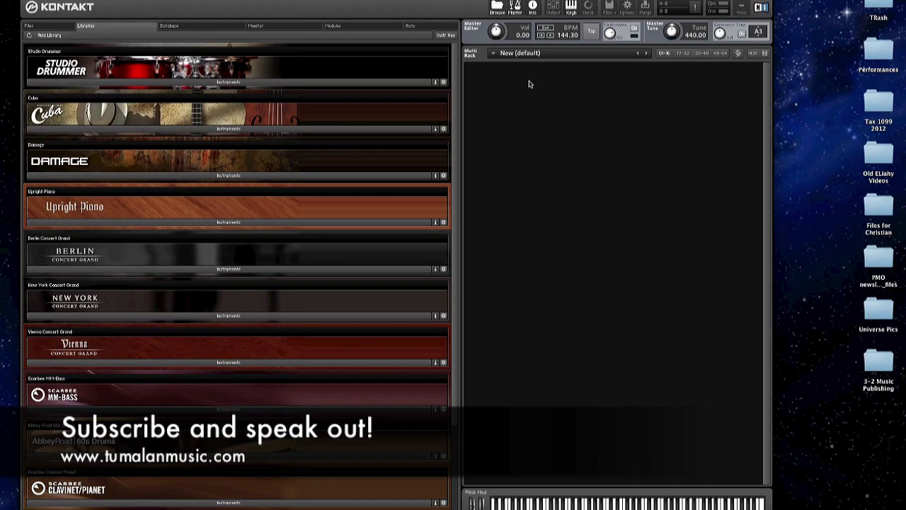
pyautogui.moveTo(397, 2); pyautogui.dragTo(382, 0)
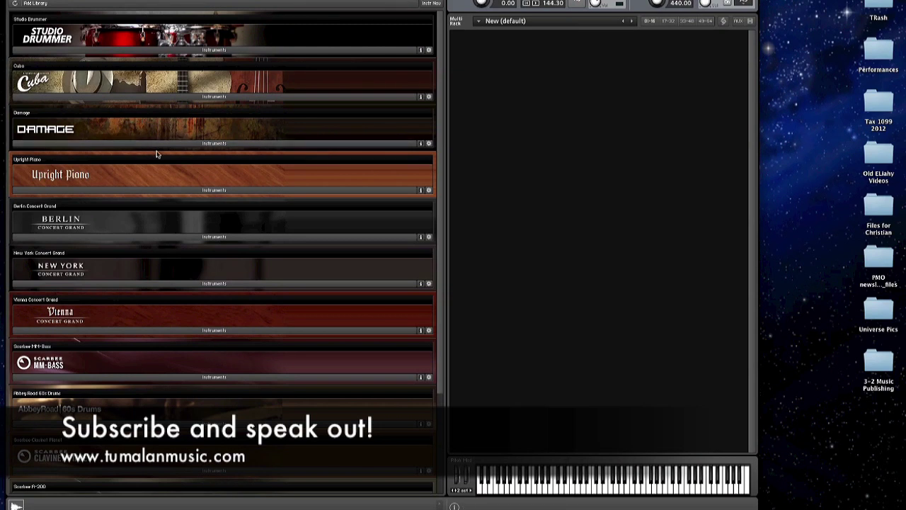
# Step: Expand the Cuba library's instrument list and step through its four instrument folders
pyautogui.click(213, 98)
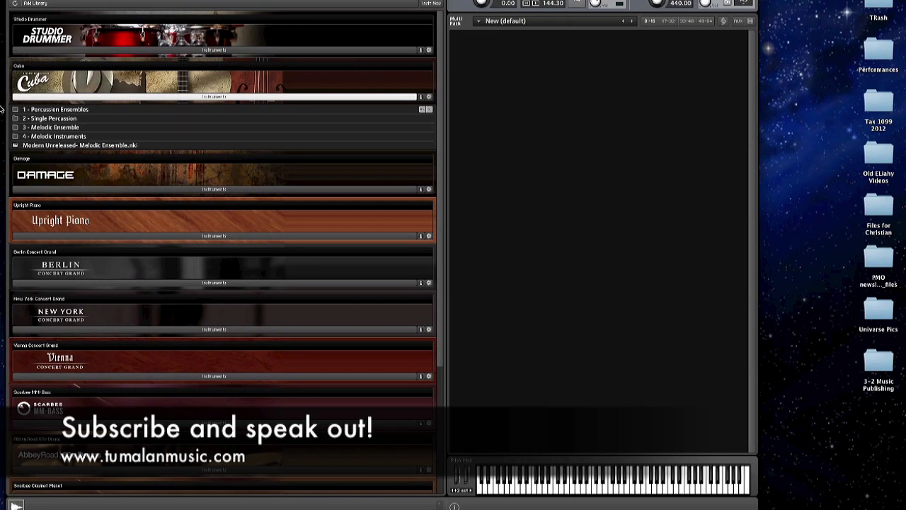
pyautogui.click(67, 111)
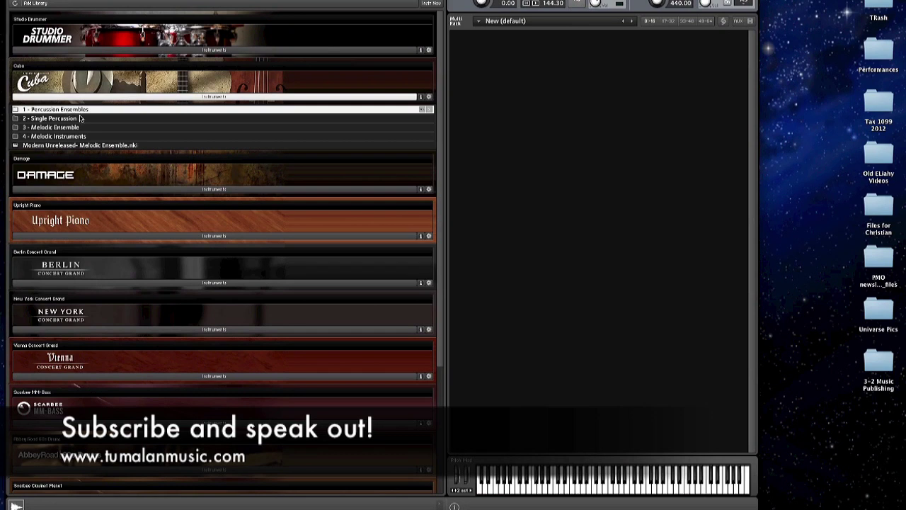
pyautogui.click(64, 119)
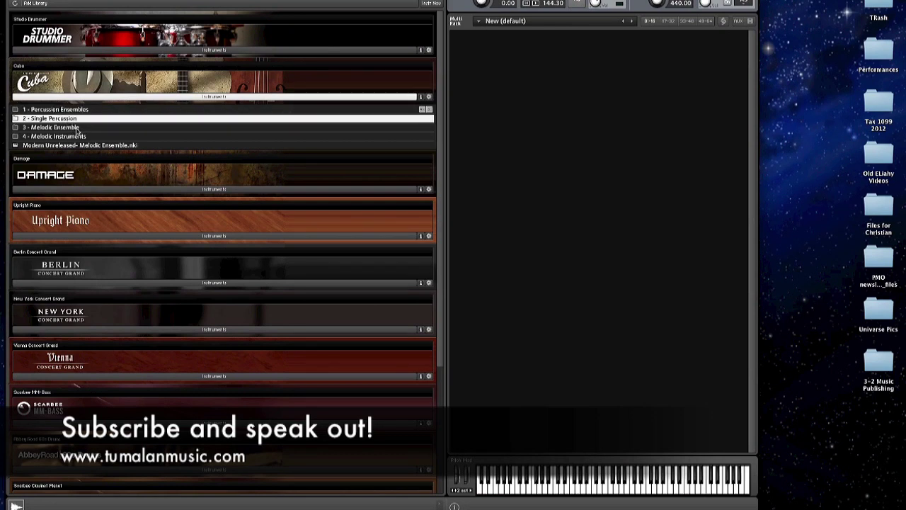
pyautogui.click(77, 129)
pyautogui.click(82, 137)
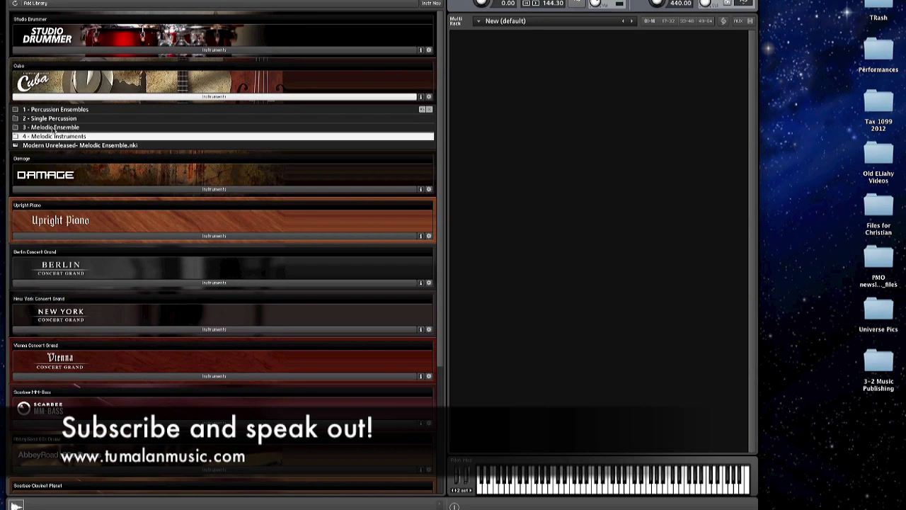
# Step: Open the 3 - Melodic Ensemble folder of the Cuba library and load Melodic Ensemble - Contemporary.nki
pyautogui.click(59, 128)
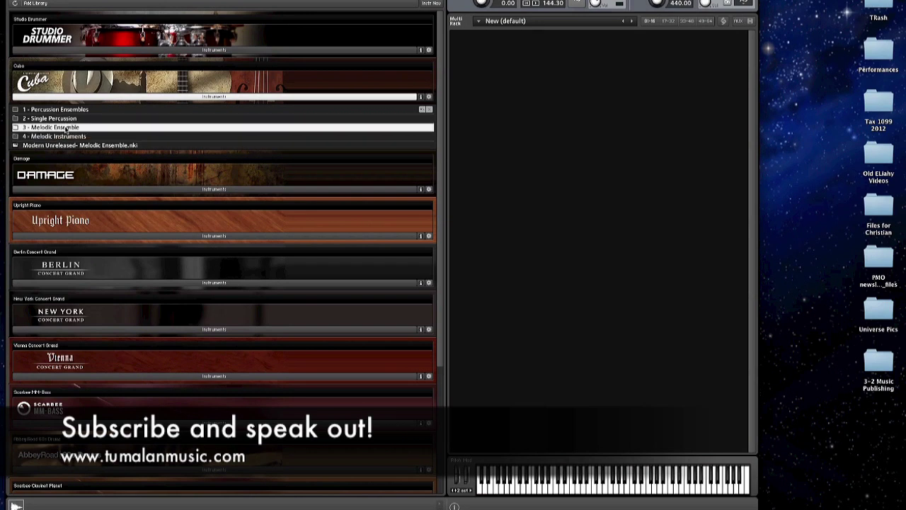
pyautogui.doubleClick(66, 128)
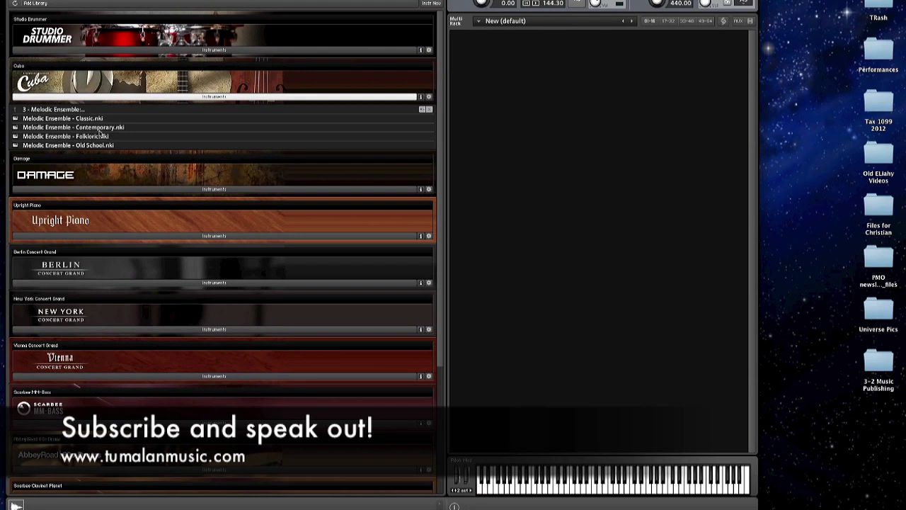
pyautogui.click(62, 130)
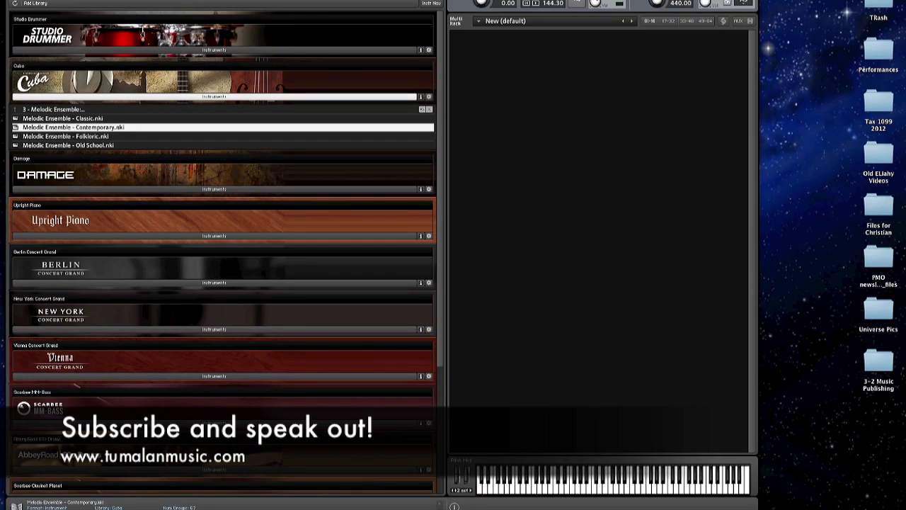
pyautogui.moveTo(419, 1)
pyautogui.mouseDown()
pyautogui.moveTo(374, 1)
pyautogui.moveTo(425, 1)
pyautogui.mouseUp()
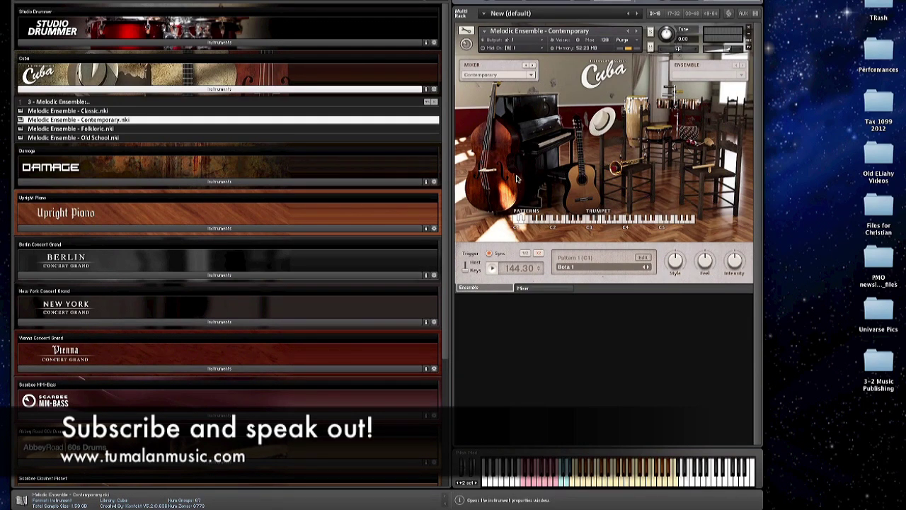
# Step: Turn off tempo sync for the Cuba ensemble and set its internal tempo to 188 while auditioning the pattern
pyautogui.click(498, 252)
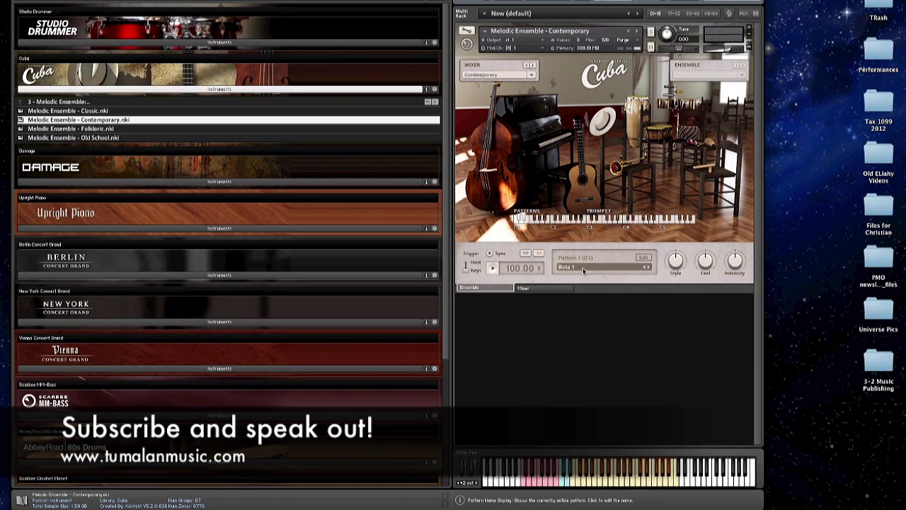
pyautogui.click(493, 268)
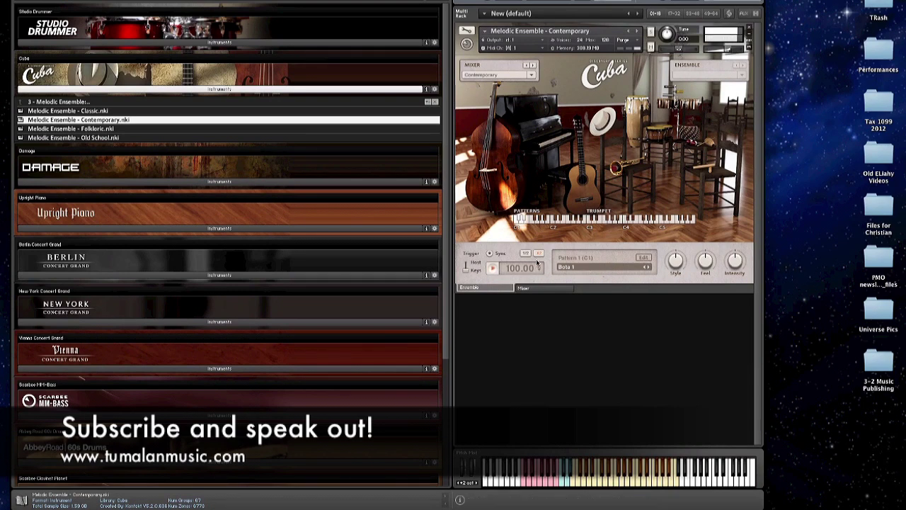
pyautogui.moveTo(522, 269)
pyautogui.mouseDown()
pyautogui.moveTo(517, 227)
pyautogui.moveTo(516, 284)
pyautogui.mouseUp()
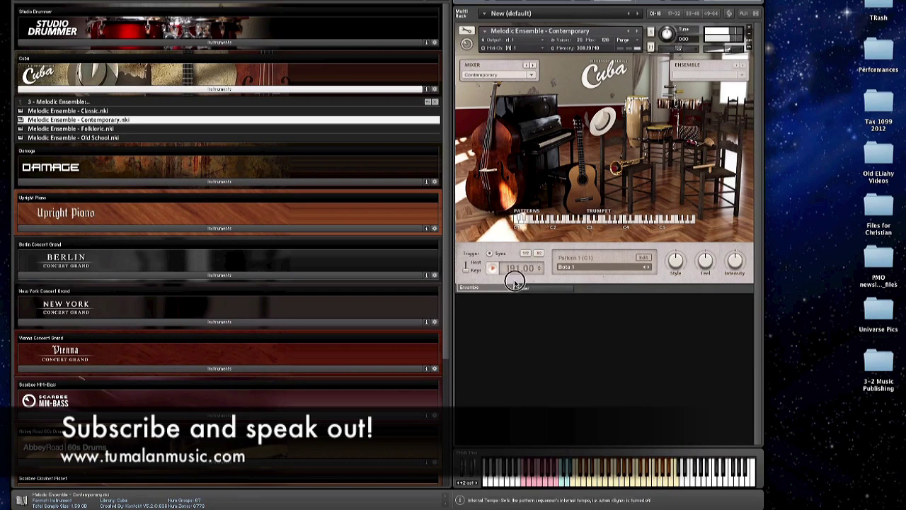
pyautogui.click(494, 269)
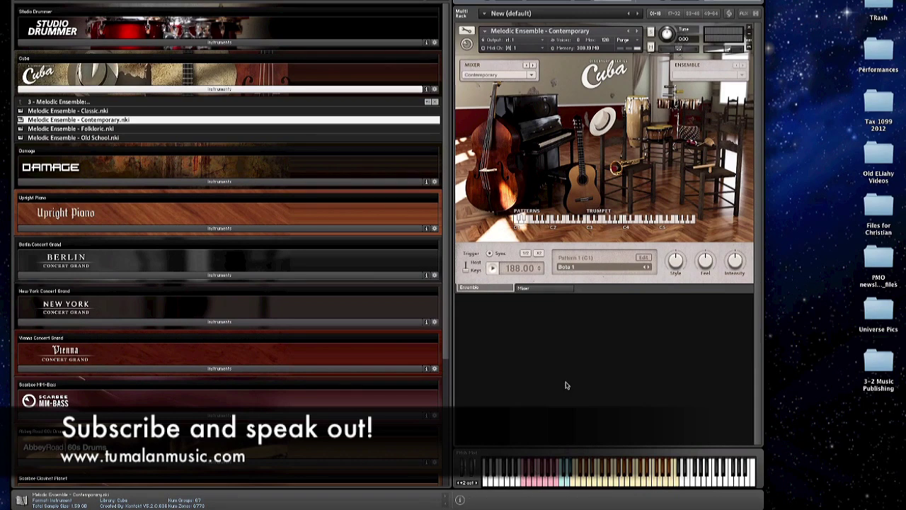
# Step: Open the editor for Pattern 1 and load Marcha Abajo 1 from the 06 Timba 2 pattern folder
pyautogui.click(644, 259)
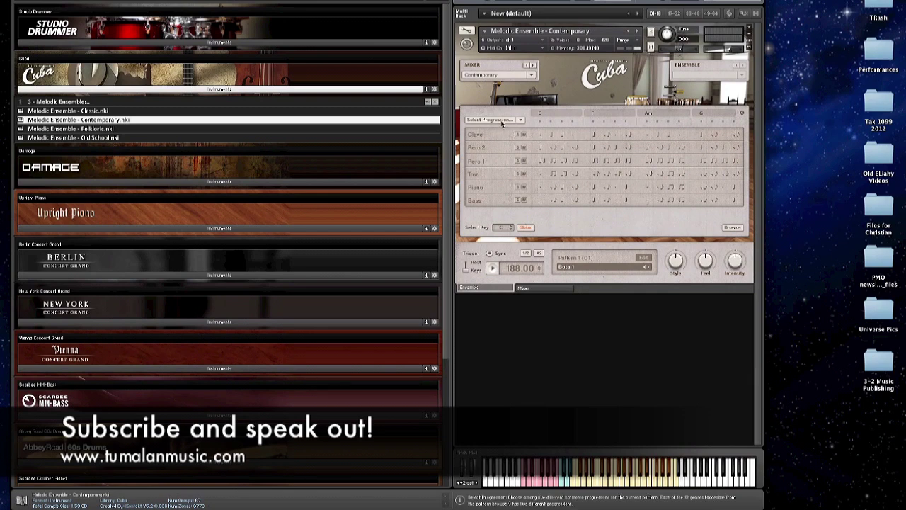
pyautogui.click(733, 228)
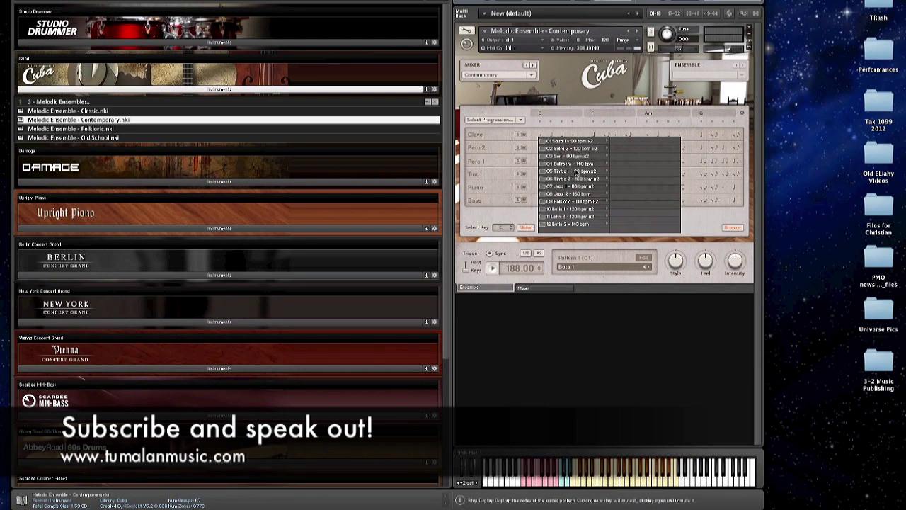
pyautogui.moveTo(577, 172)
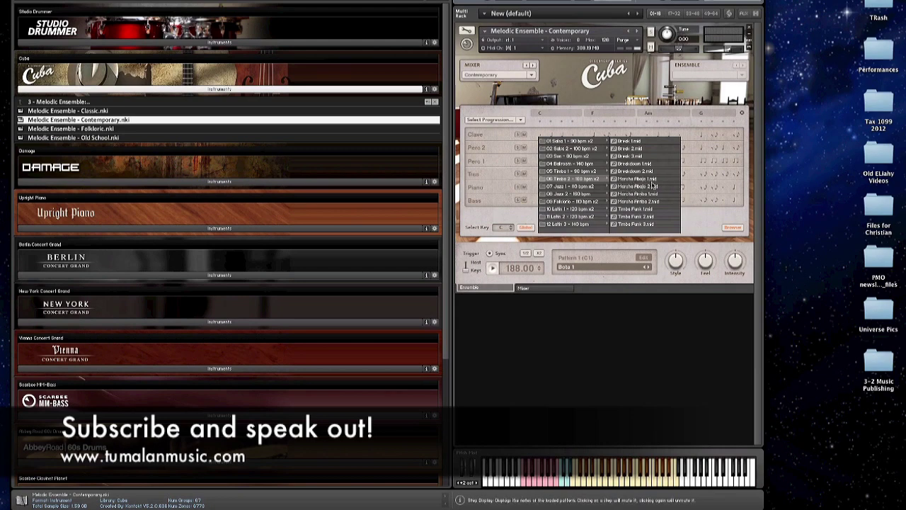
pyautogui.click(651, 179)
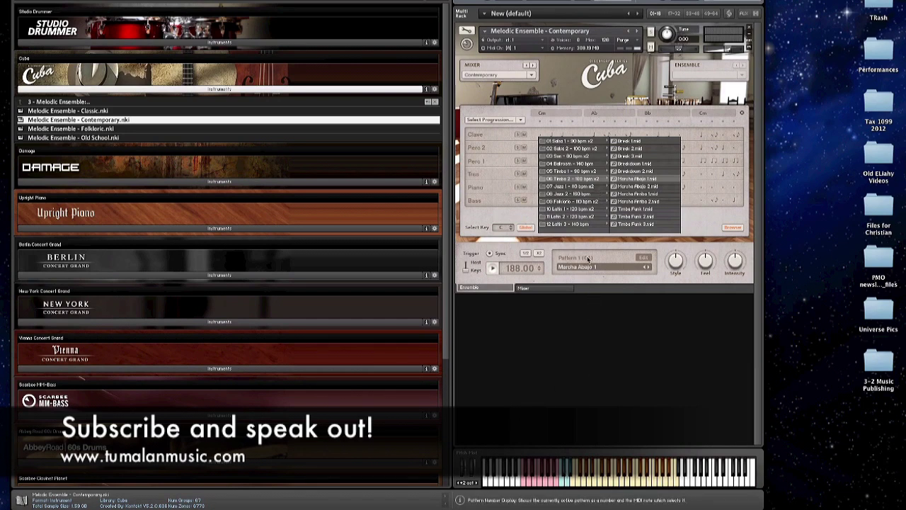
# Step: Audition the Marcha Abajo 1 pattern, set its chord progression to Cm | Bb | Ab | G7 and close the pattern browser
pyautogui.click(521, 478)
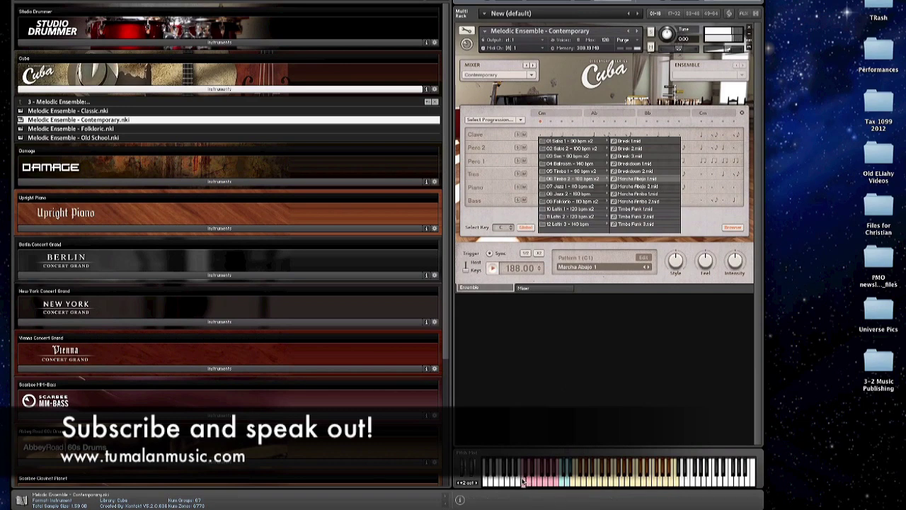
pyautogui.click(523, 120)
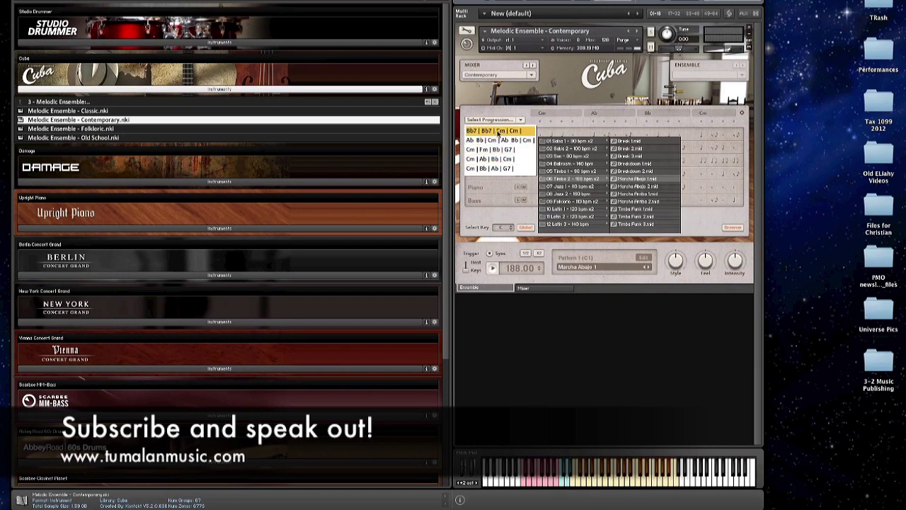
pyautogui.click(507, 170)
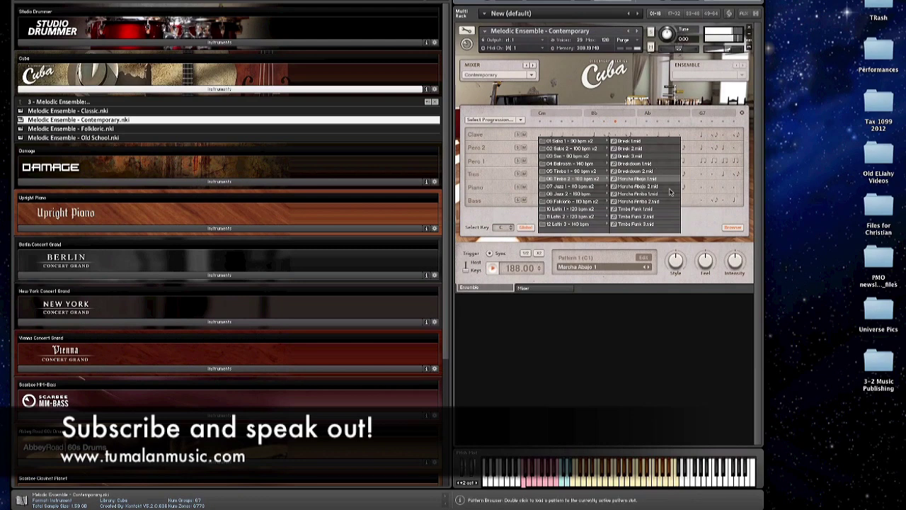
pyautogui.click(733, 227)
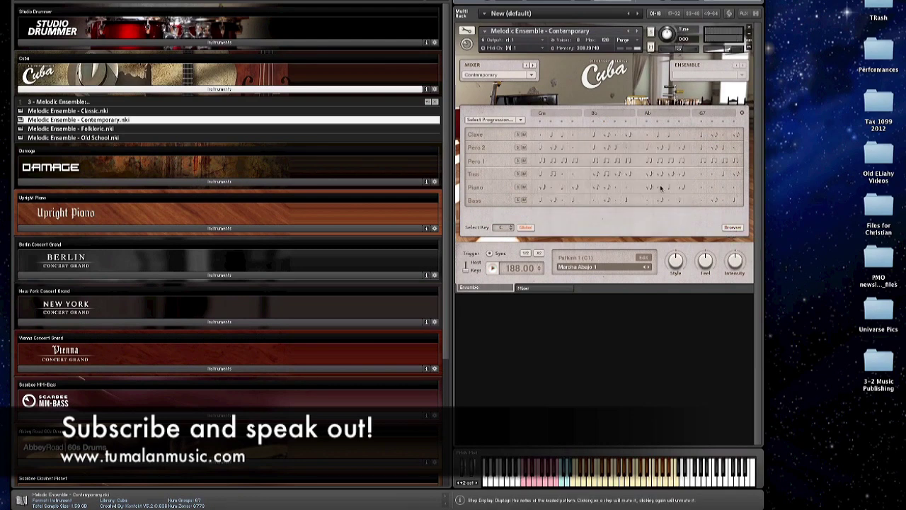
pyautogui.click(542, 124)
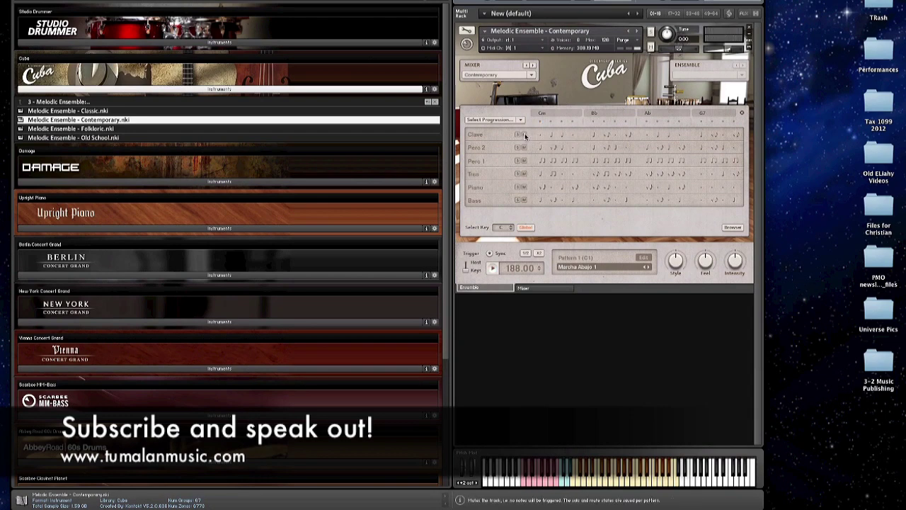
# Step: Mute the Tres, Bass and Perc 2 tracks in turn while auditioning the pattern, and unmute each one
pyautogui.click(524, 174)
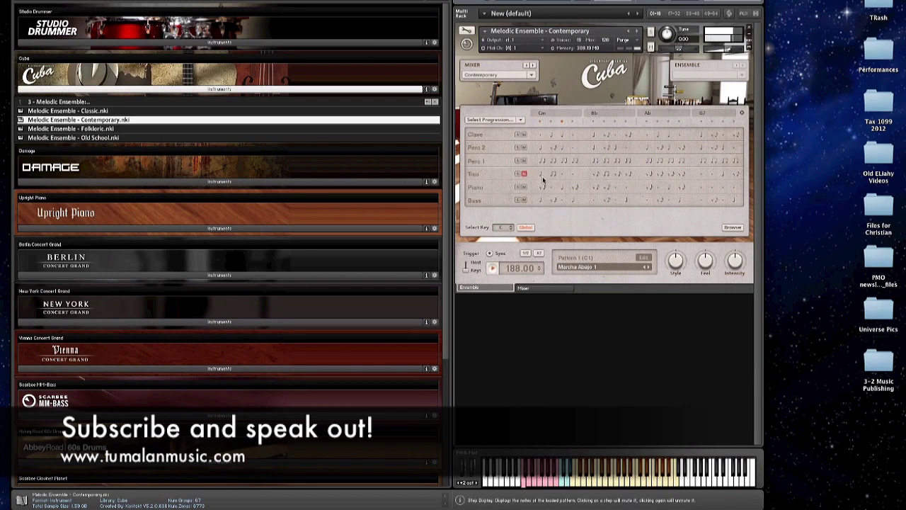
pyautogui.click(524, 200)
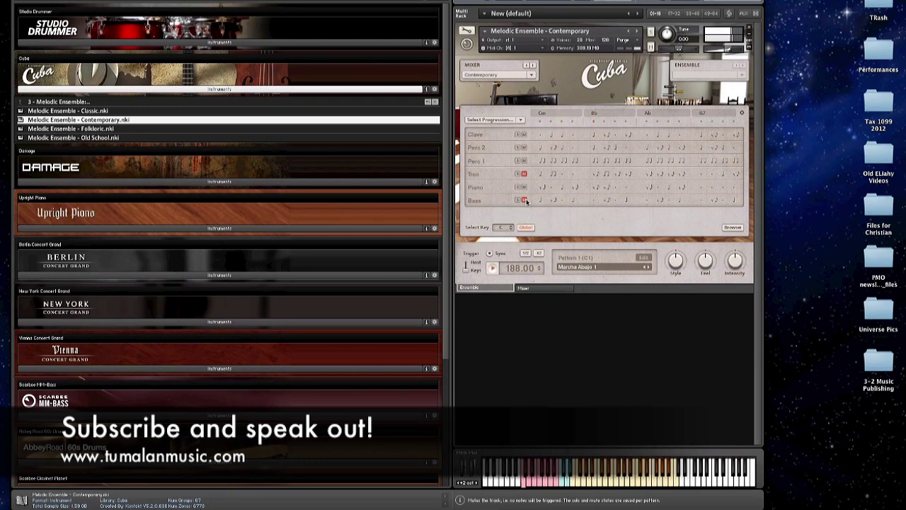
pyautogui.click(525, 201)
pyautogui.click(524, 174)
pyautogui.click(524, 174)
pyautogui.click(525, 148)
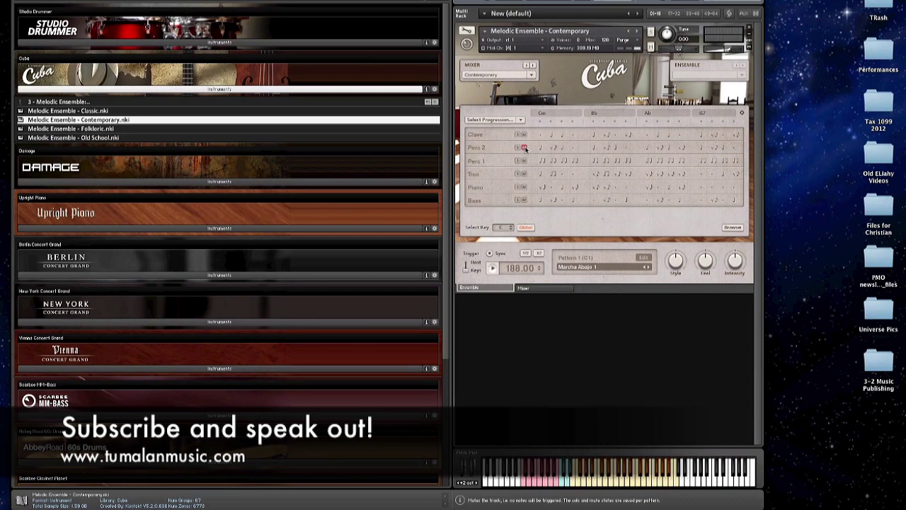
pyautogui.click(525, 147)
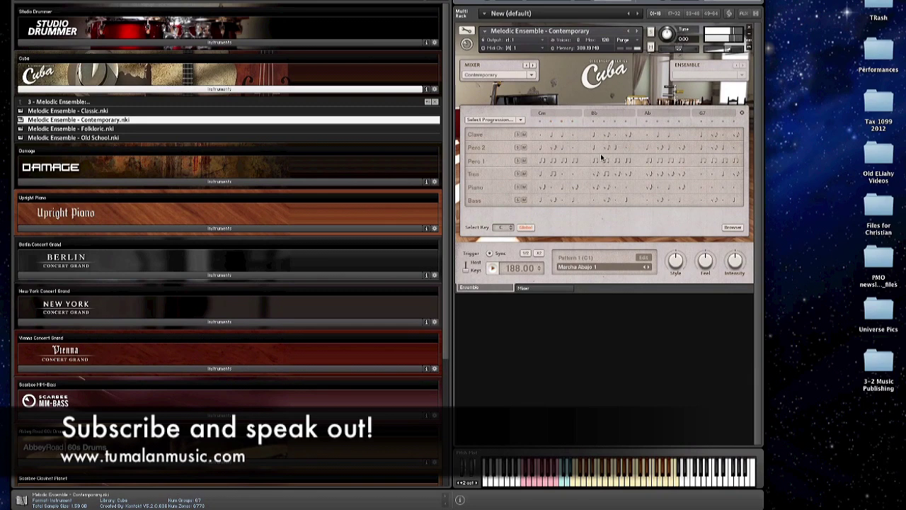
# Step: Toggle the mute of a Perc 1 step, and audition the Tres track soloed before turning its solo off
pyautogui.click(560, 164)
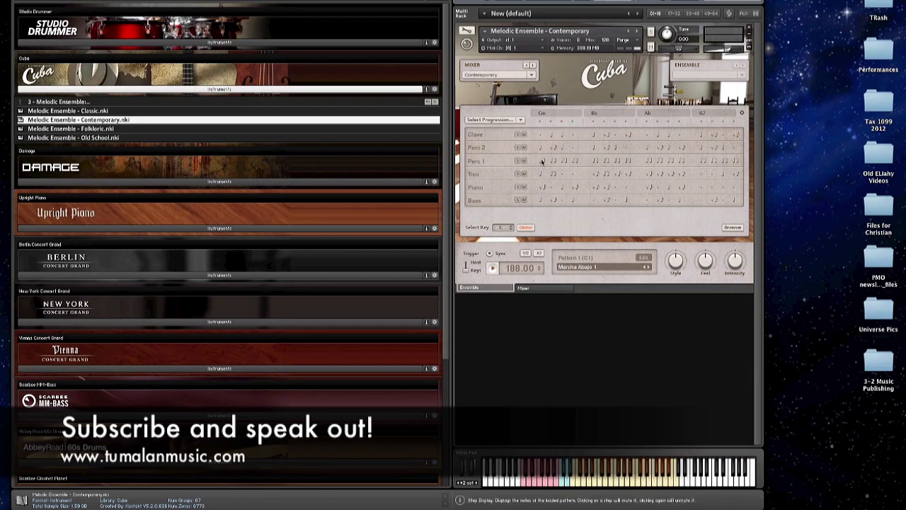
pyautogui.click(557, 163)
pyautogui.click(517, 173)
pyautogui.click(519, 174)
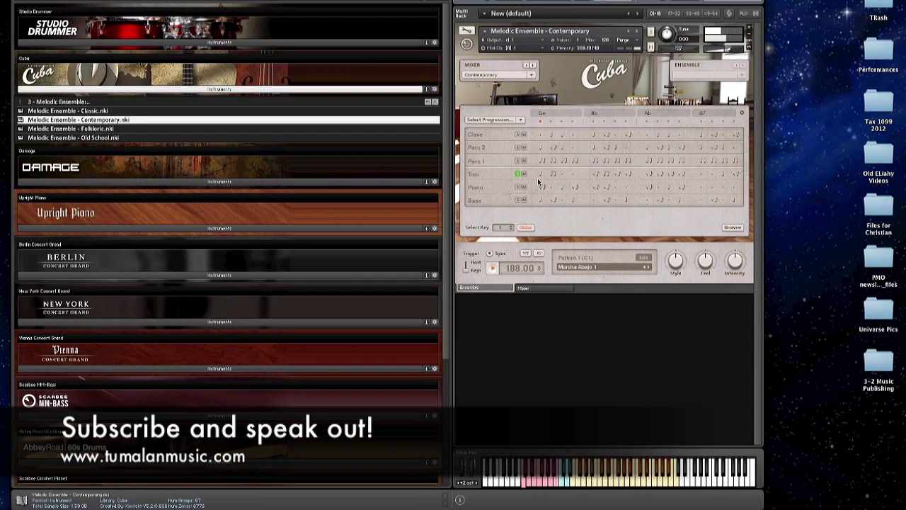
pyautogui.click(516, 176)
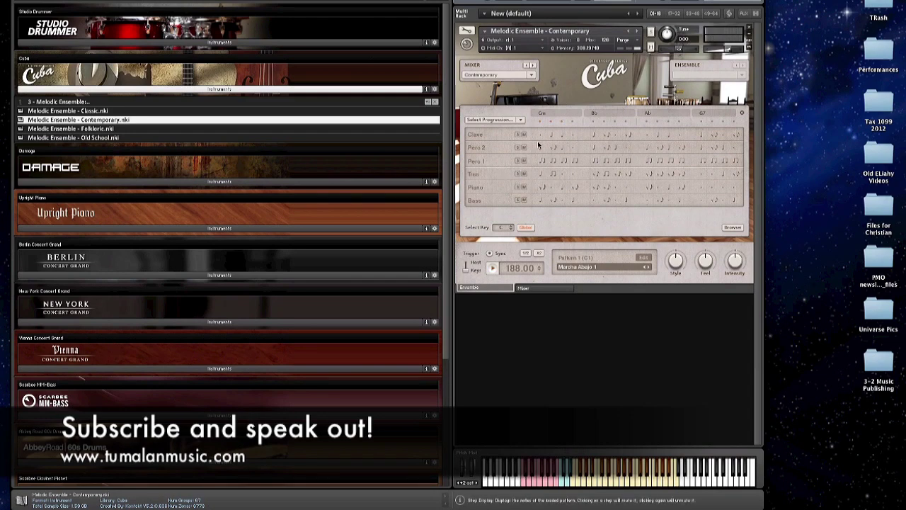
# Step: Audition the Bass track soloed and toggle the mute of one of its steps in the second bar
pyautogui.click(516, 200)
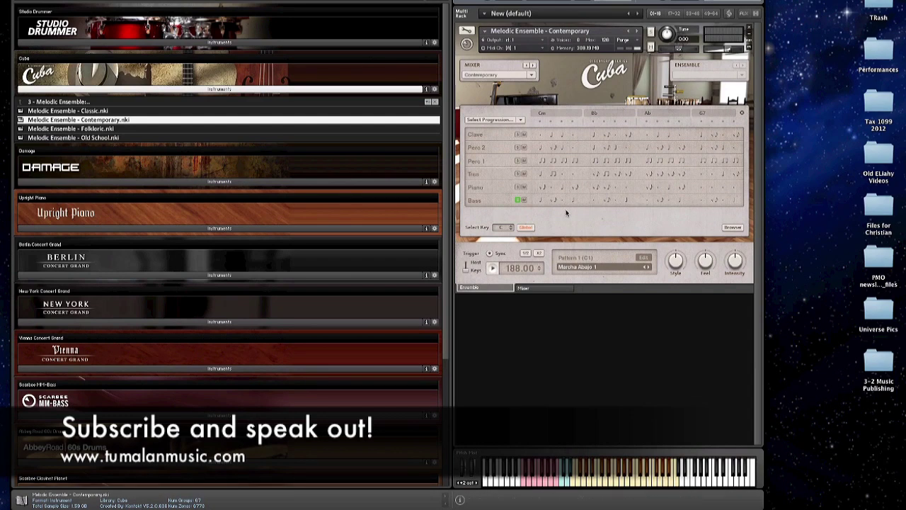
pyautogui.click(627, 200)
# Step: Transpose the pattern's key down through Bb and A to G, auditioning the pattern along the way
pyautogui.click(511, 228)
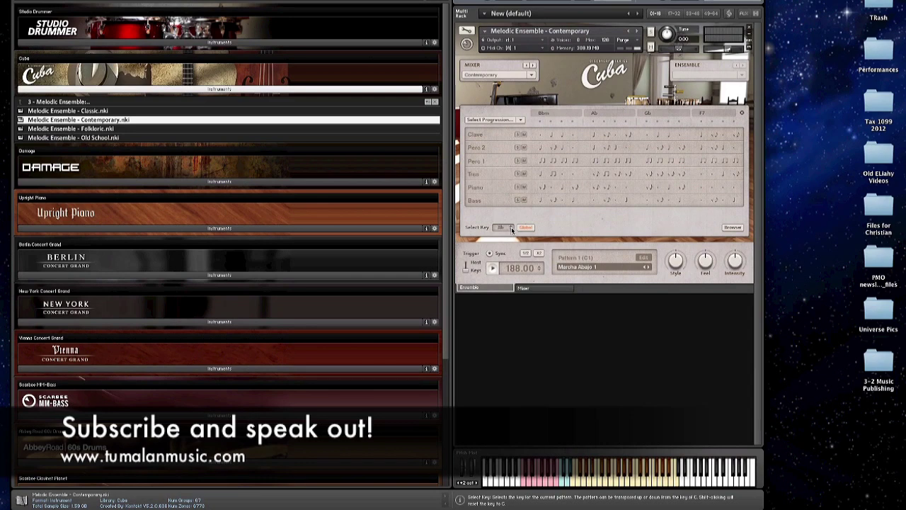
pyautogui.click(511, 228)
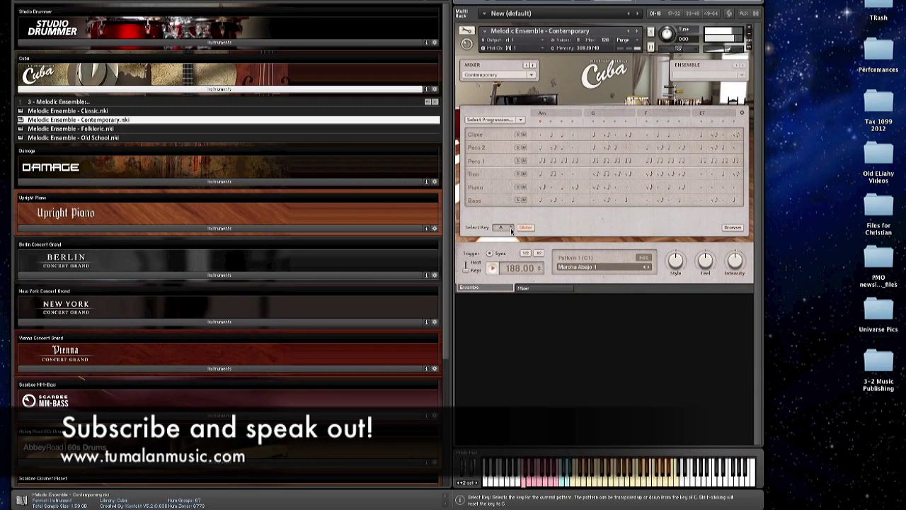
pyautogui.click(511, 228)
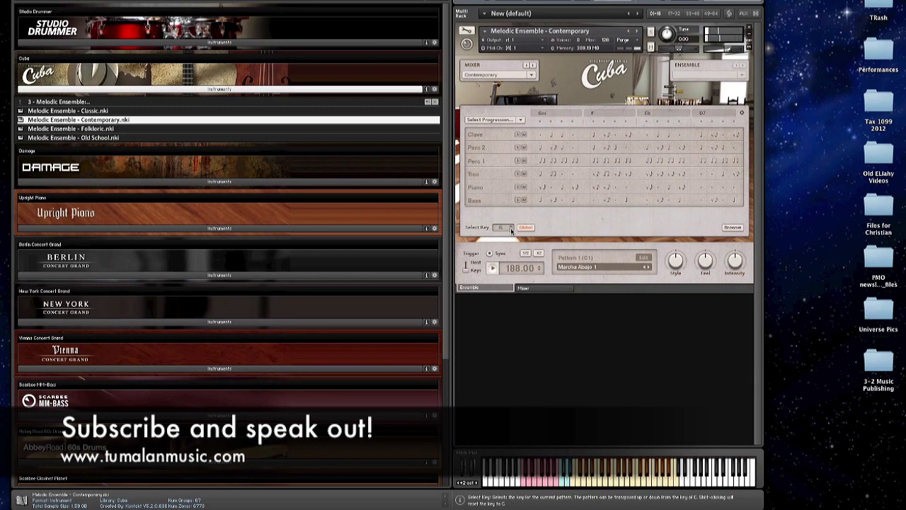
pyautogui.click(510, 227)
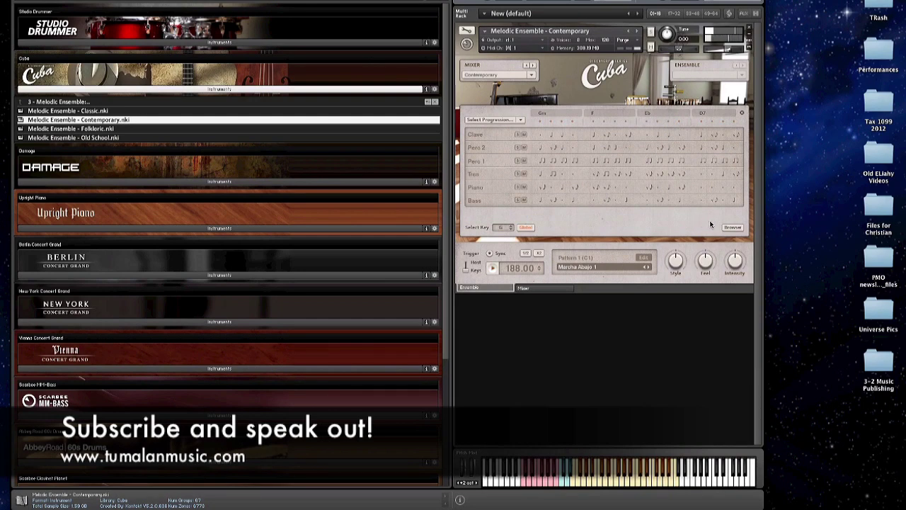
# Step: Review the chord progressions offered in the key of G and close the list without choosing another
pyautogui.click(521, 120)
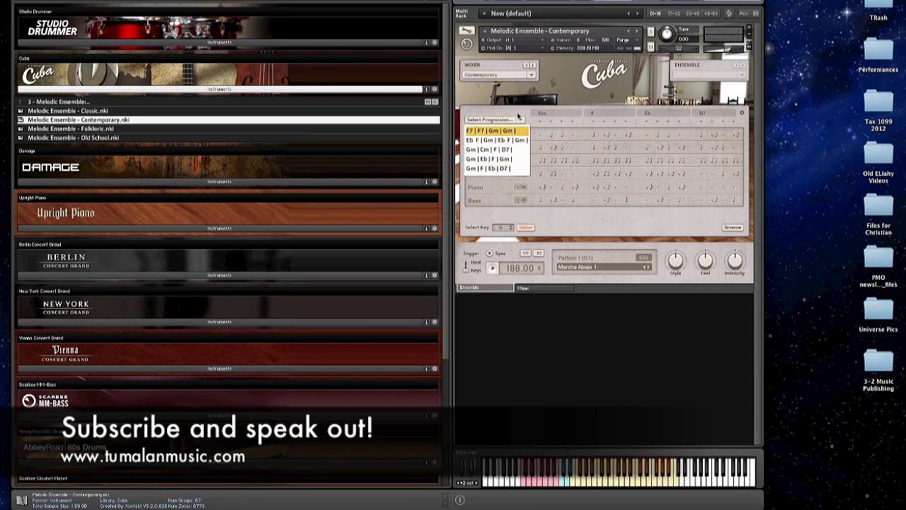
pyautogui.click(524, 120)
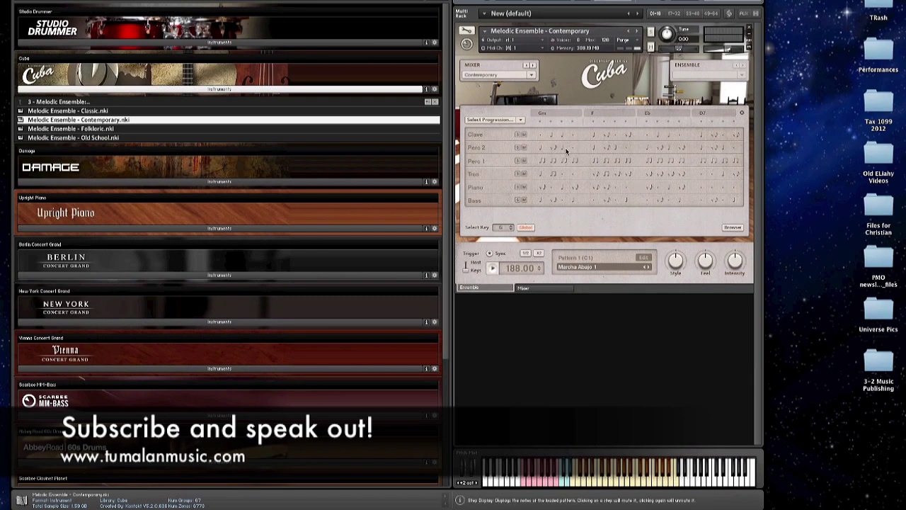
pyautogui.click(537, 178)
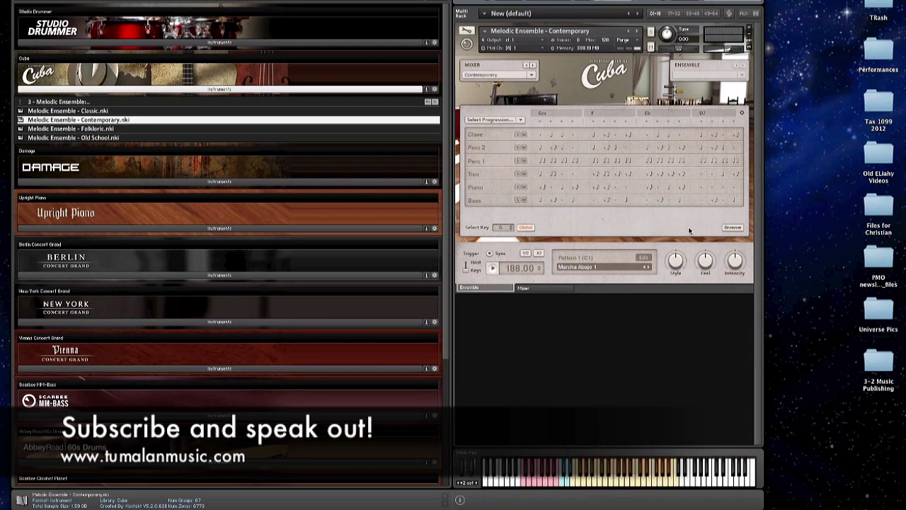
# Step: Browse the pattern folders, including 04 Ballroom and 06 Timba 2, and close the pattern editor
pyautogui.click(731, 228)
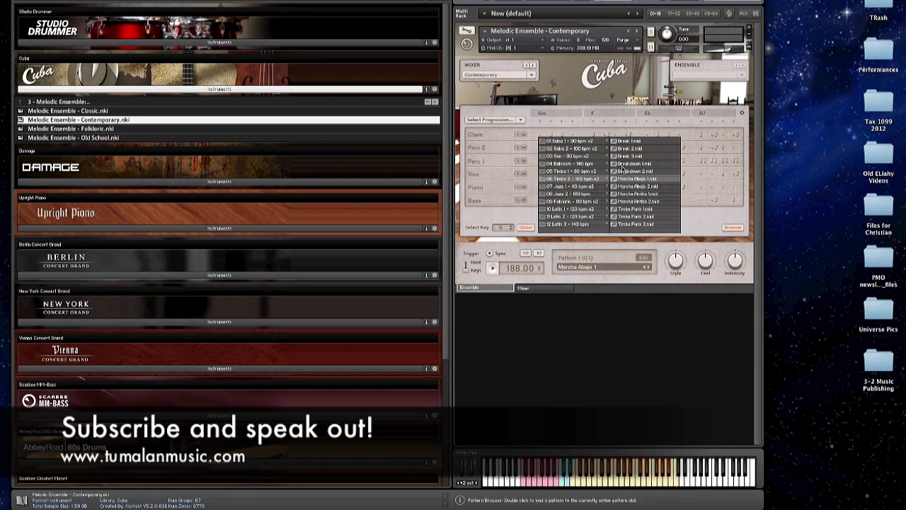
pyautogui.click(572, 148)
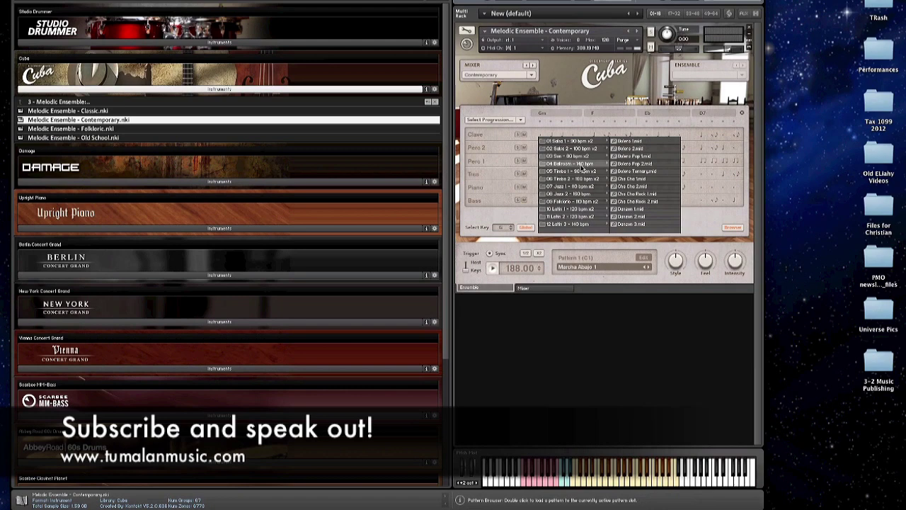
pyautogui.moveTo(590, 181)
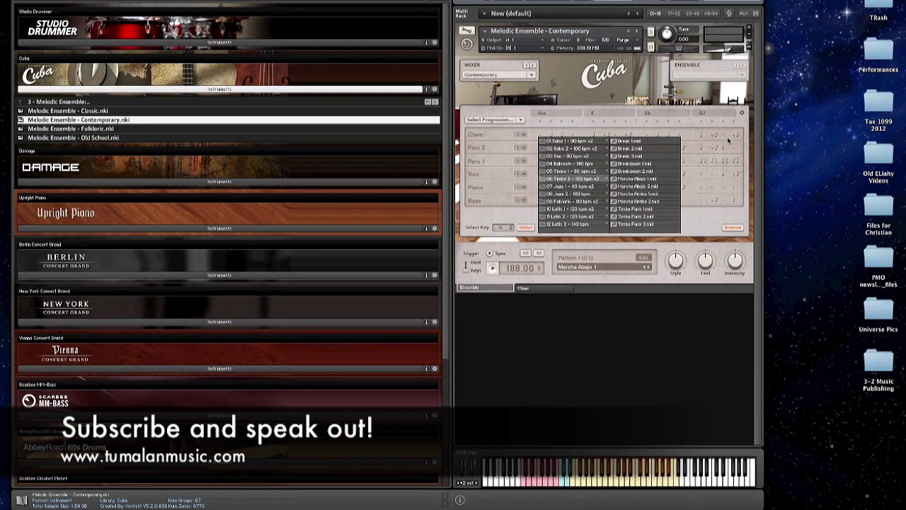
pyautogui.click(741, 110)
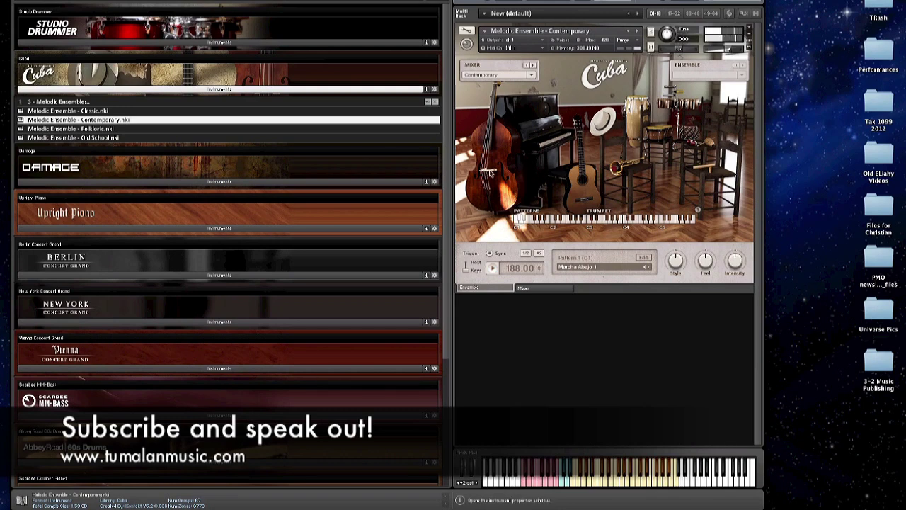
# Step: Audition the ensemble with the Upright Bass, switch the bass back to Electric Bass and close its properties
pyautogui.click(486, 177)
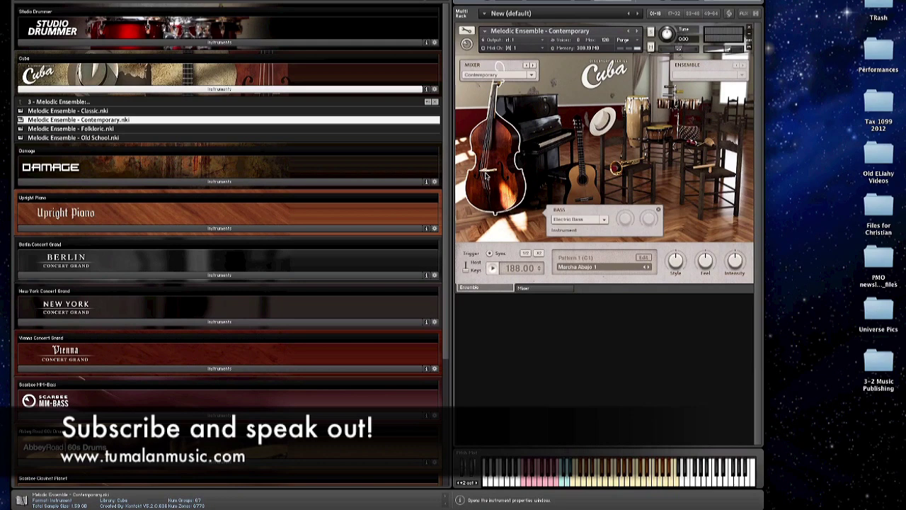
pyautogui.click(605, 220)
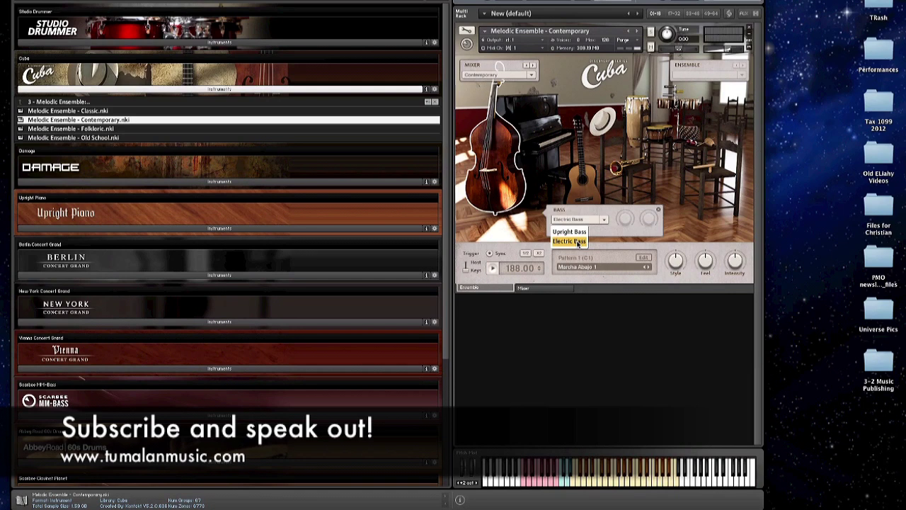
pyautogui.click(574, 232)
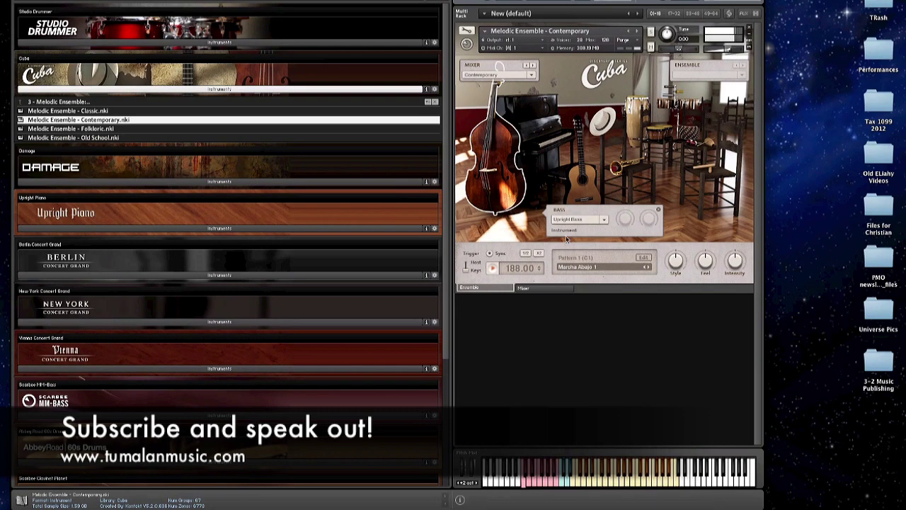
pyautogui.click(585, 220)
pyautogui.click(579, 241)
pyautogui.click(657, 210)
# Step: Change the piano's instrument type to Upright Piano, audition the pattern and close the piano's properties
pyautogui.click(524, 126)
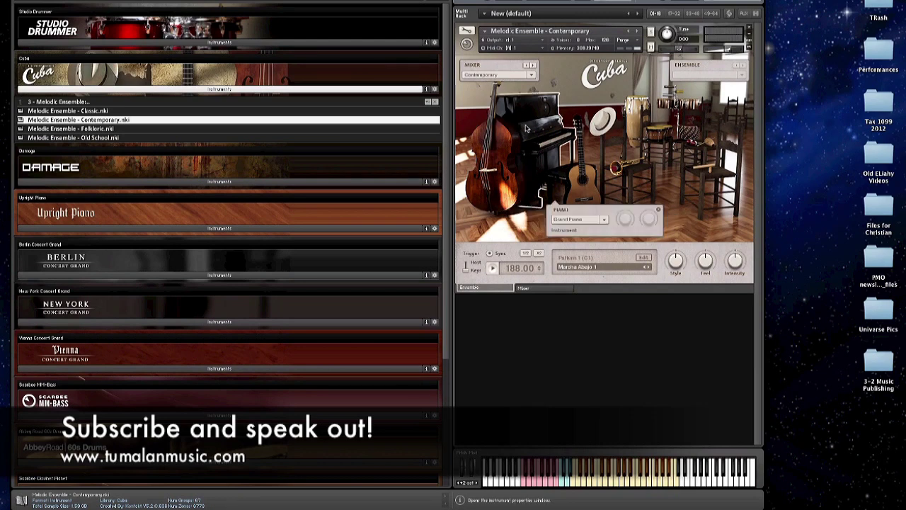
pyautogui.click(606, 221)
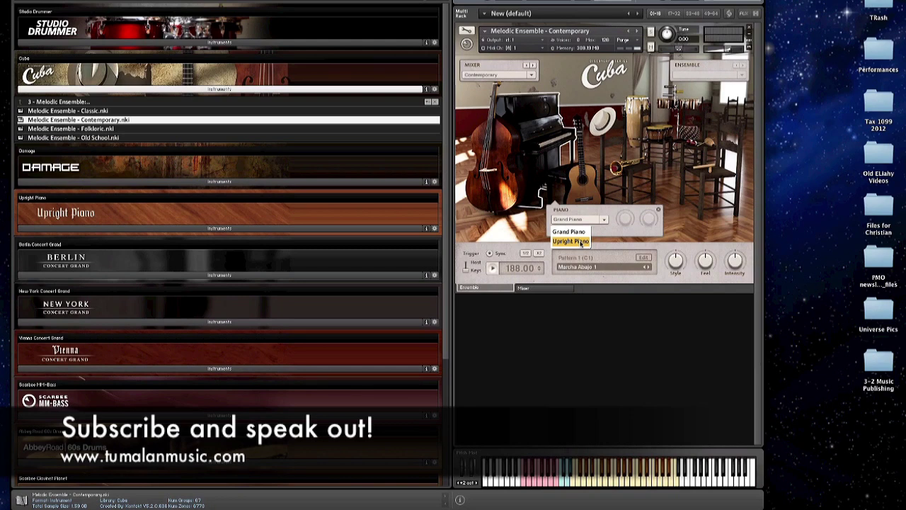
pyautogui.click(581, 242)
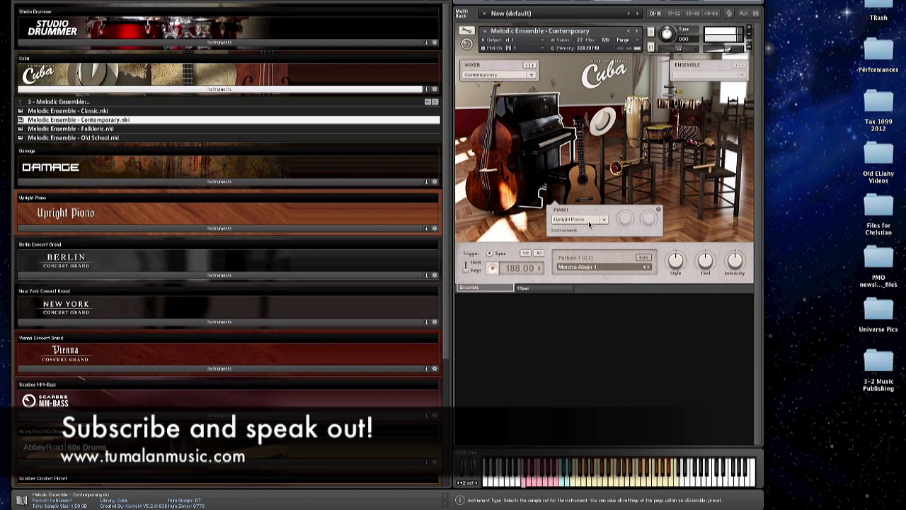
pyautogui.click(659, 210)
# Step: Set the tres instrument type to 3rd String: Unisono and close its properties
pyautogui.click(584, 177)
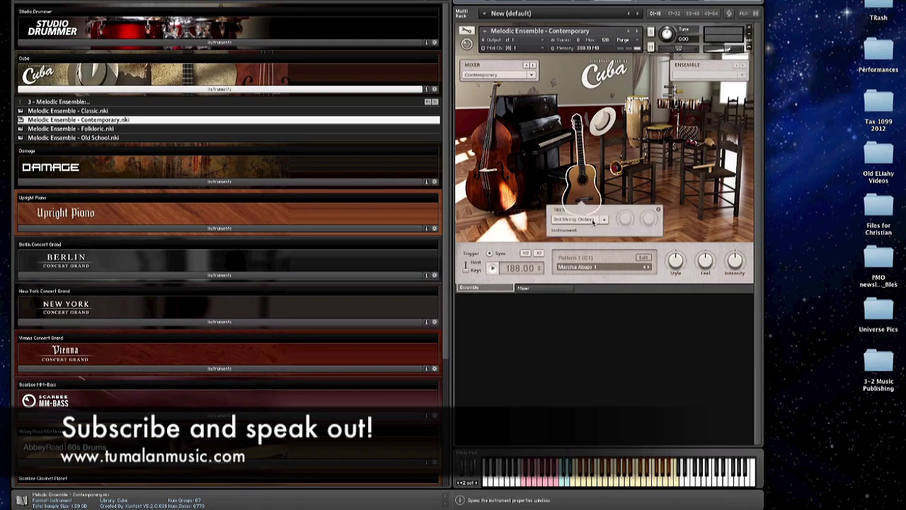
pyautogui.click(601, 220)
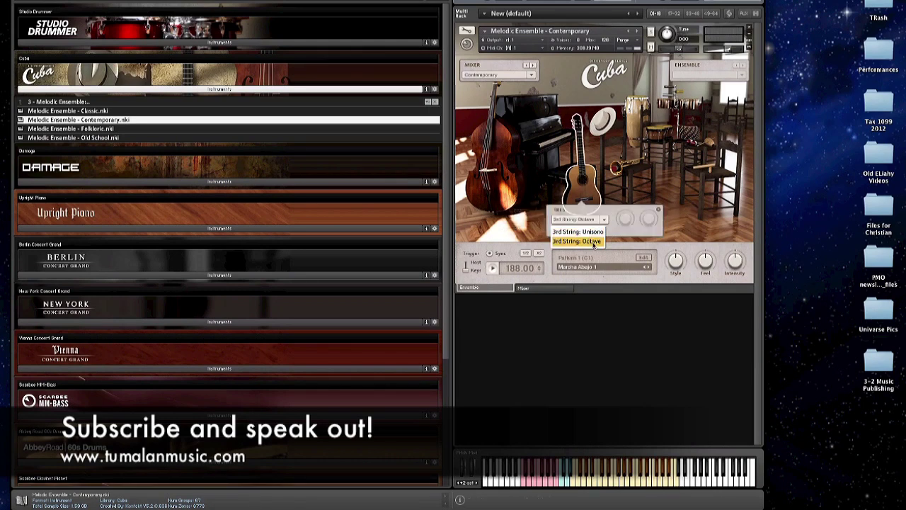
pyautogui.click(588, 232)
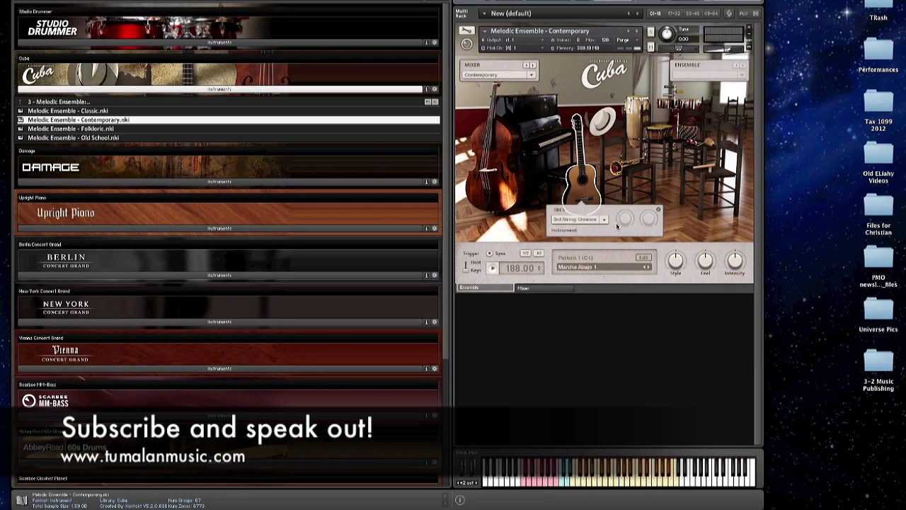
pyautogui.click(658, 210)
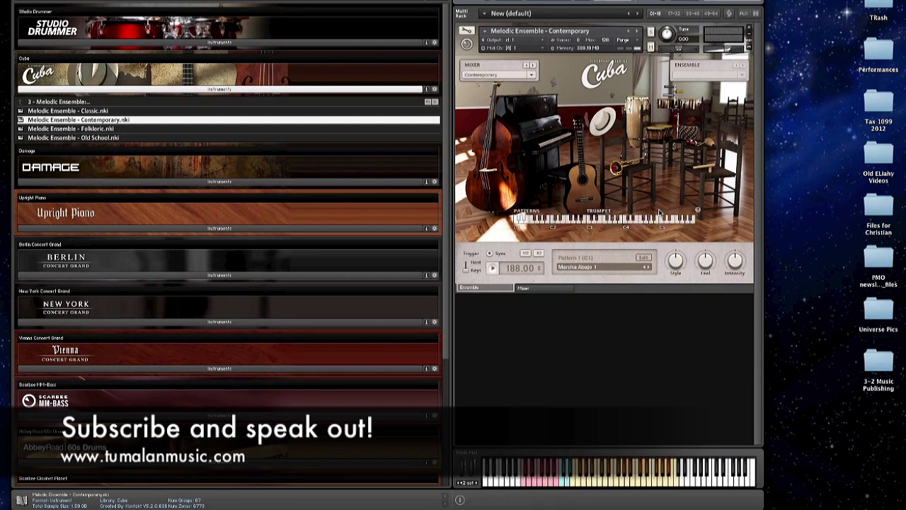
# Step: Examine the trumpet's articulation options, close its properties and return to the top-level folders of the Cuba library
pyautogui.click(619, 171)
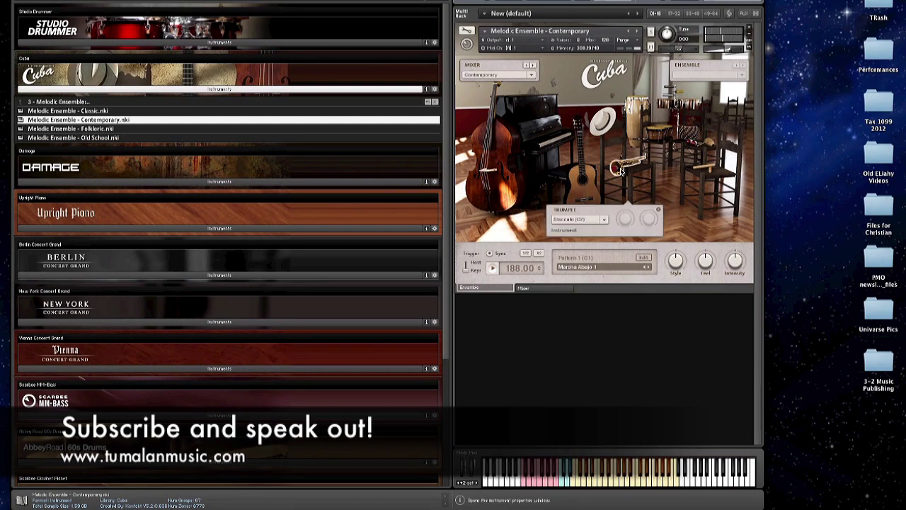
pyautogui.click(604, 221)
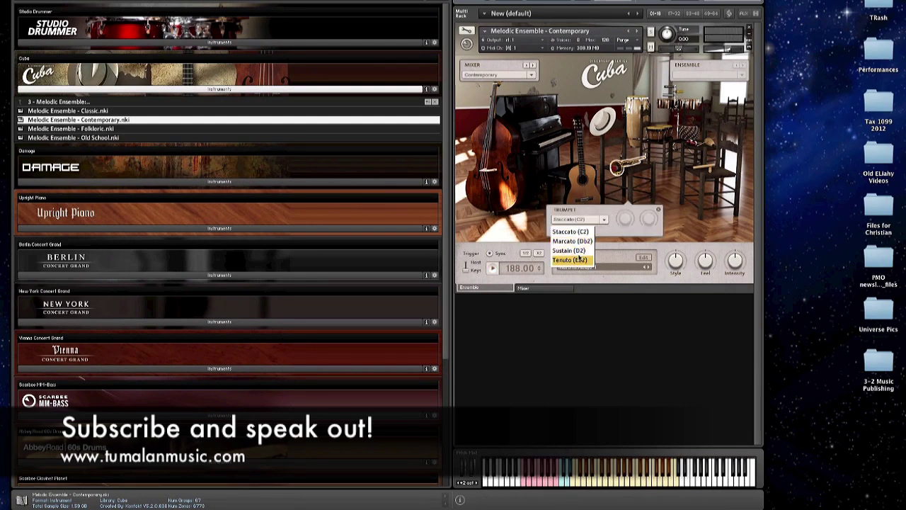
pyautogui.click(607, 214)
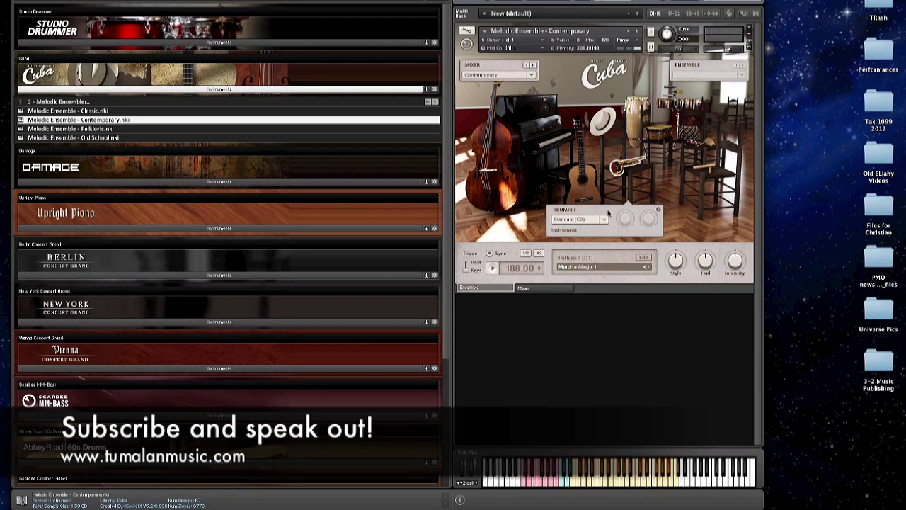
pyautogui.click(659, 210)
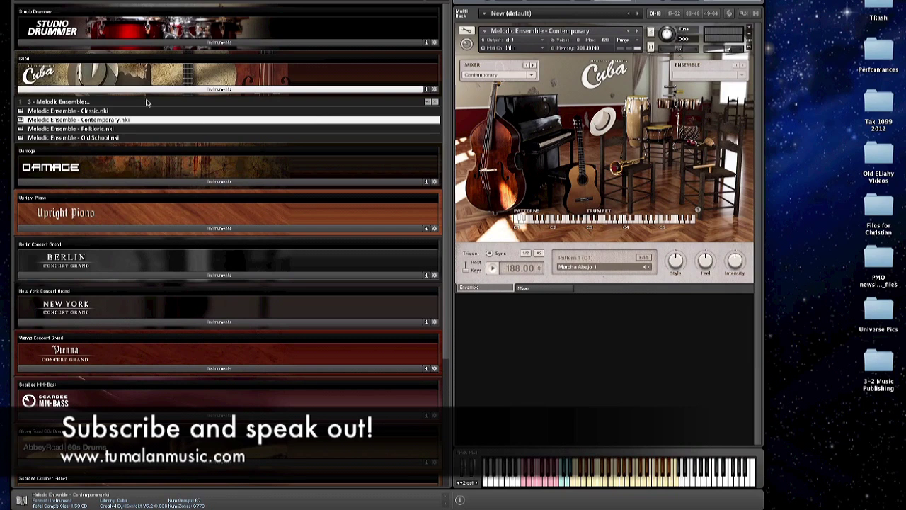
pyautogui.click(71, 103)
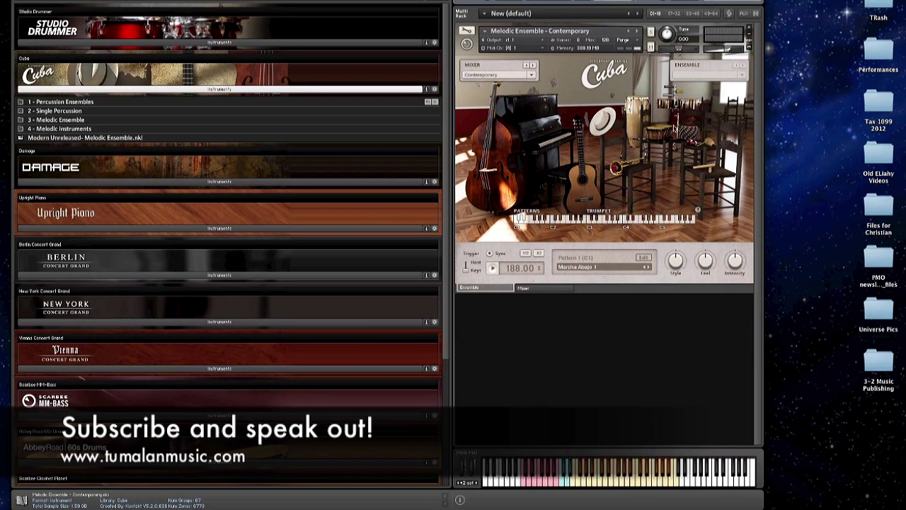
# Step: Open the clave's properties and review its instrument types while keeping Clave 1
pyautogui.click(707, 169)
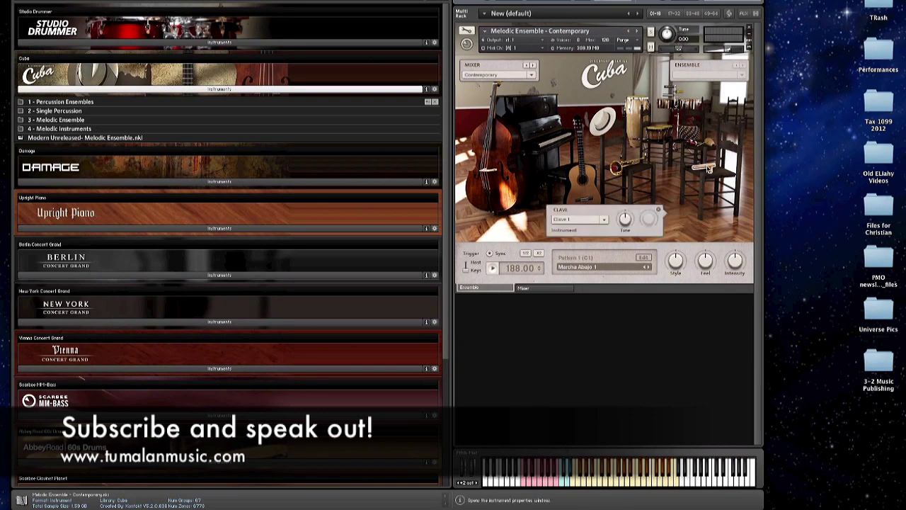
pyautogui.click(579, 219)
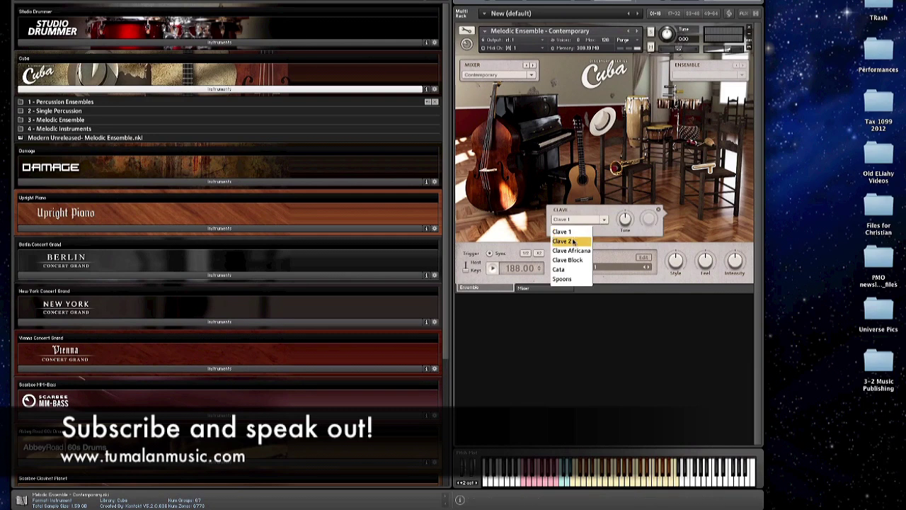
pyautogui.click(613, 239)
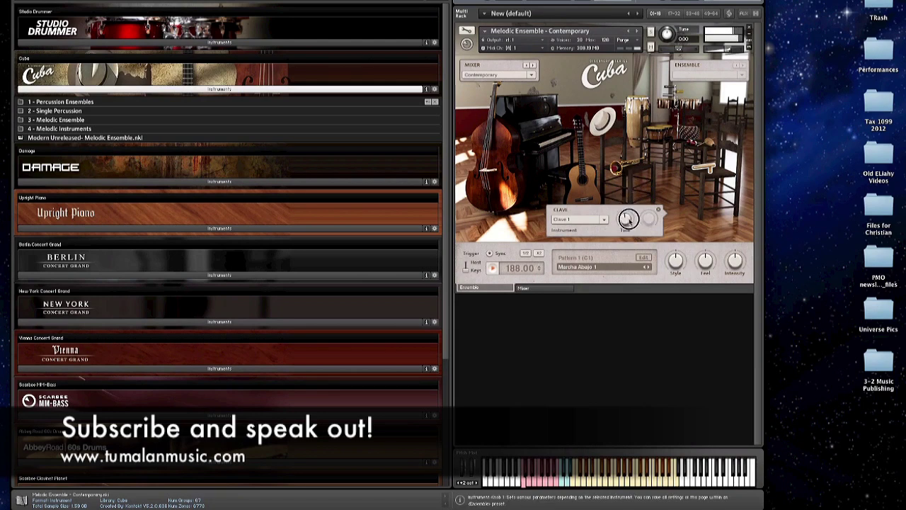
# Step: Audition the pattern with Clave Africana, restore Clave 1 and close the clave's properties
pyautogui.click(586, 220)
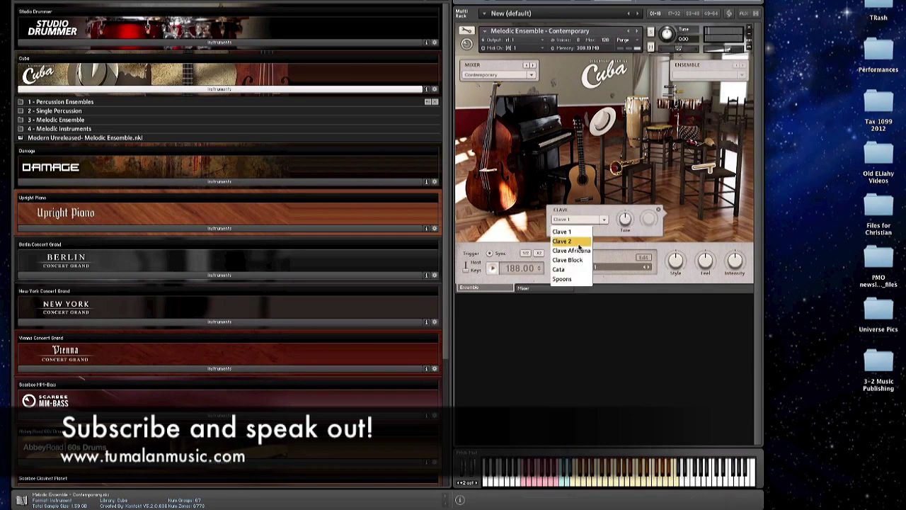
pyautogui.click(572, 251)
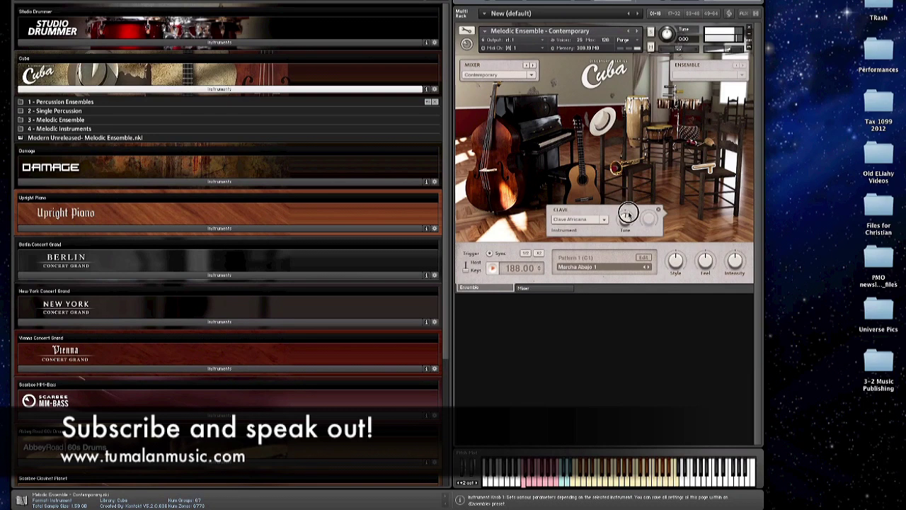
pyautogui.click(604, 220)
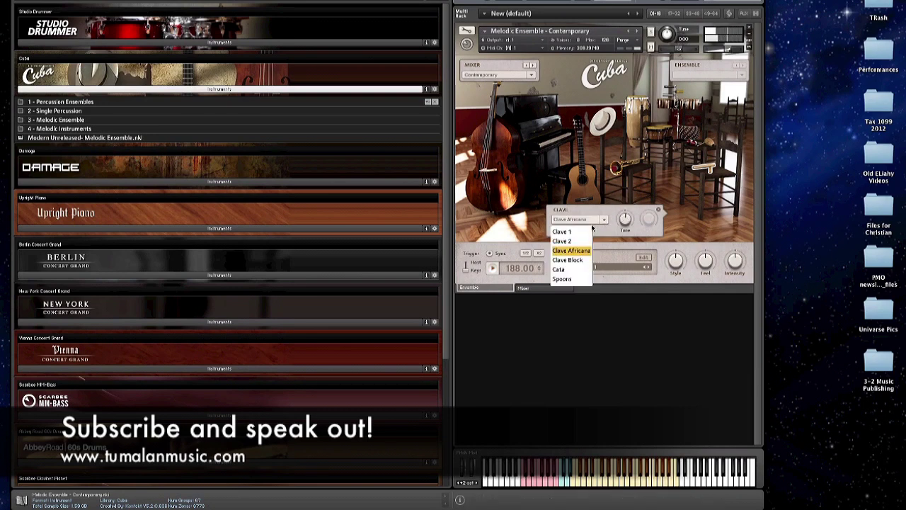
pyautogui.click(572, 233)
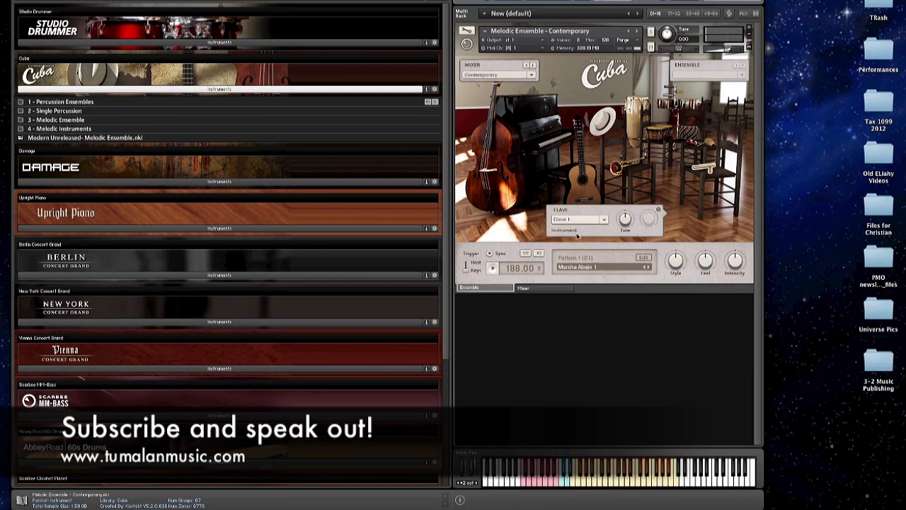
pyautogui.click(659, 211)
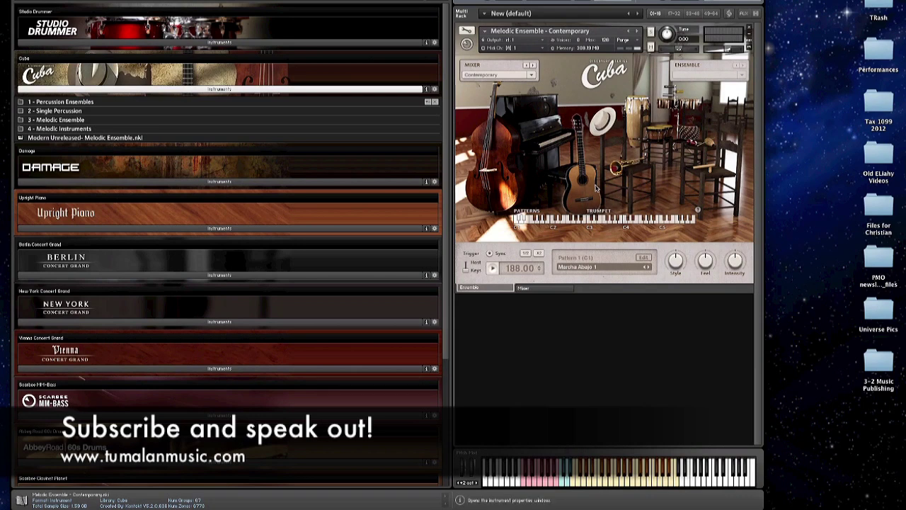
# Step: Open the pattern editor for Pattern 1, view its tracks and pattern browser, and close it
pyautogui.click(645, 256)
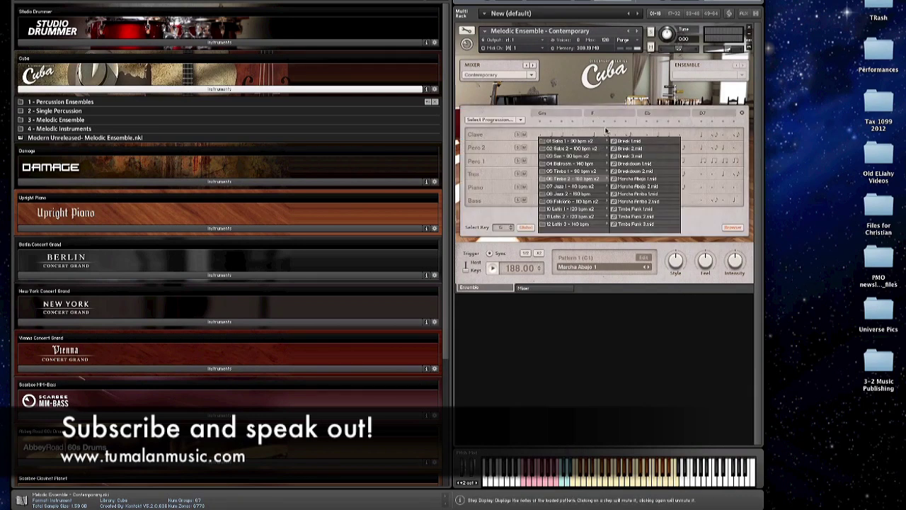
pyautogui.click(645, 258)
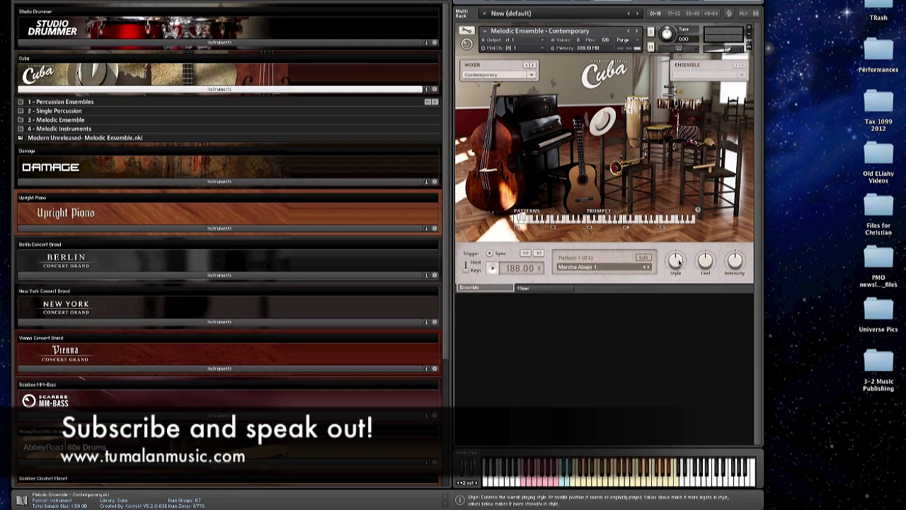
# Step: Audition the Marcha Abajo 1 pattern with Style lowered and raised, and return Style to its middle position
pyautogui.moveTo(679, 262); pyautogui.dragTo(684, 282)
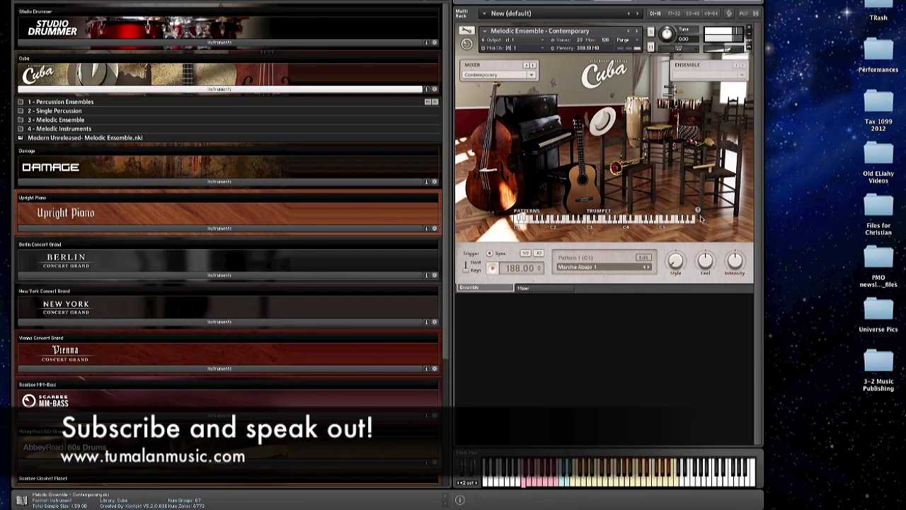
pyautogui.moveTo(677, 261); pyautogui.dragTo(691, 193)
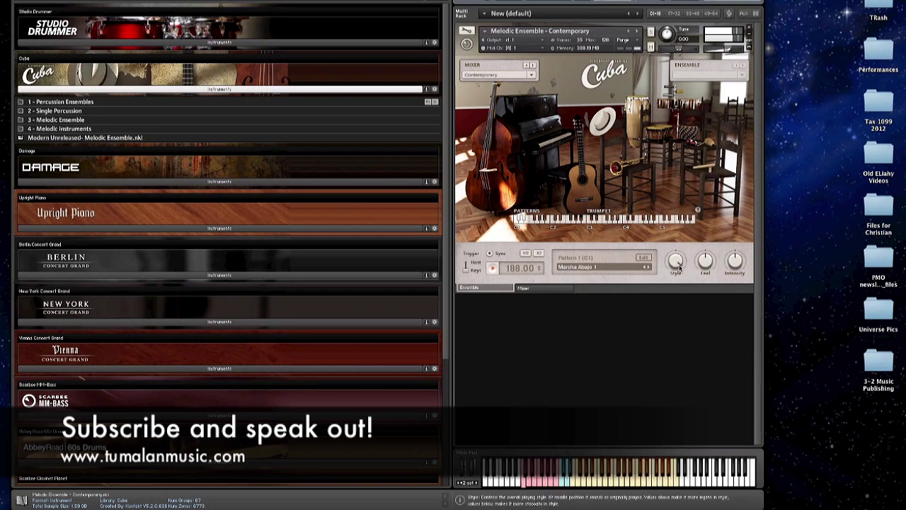
pyautogui.moveTo(679, 268); pyautogui.dragTo(679, 300)
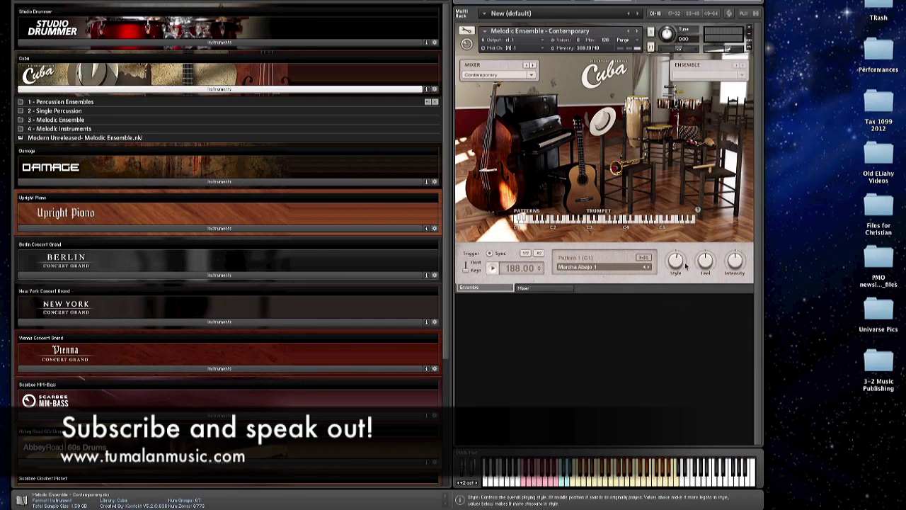
pyautogui.moveTo(680, 264)
pyautogui.mouseDown()
pyautogui.moveTo(674, 276)
pyautogui.moveTo(677, 256)
pyautogui.mouseUp()
pyautogui.moveTo(679, 263); pyautogui.dragTo(680, 259)
pyautogui.moveTo(676, 263); pyautogui.dragTo(676, 278)
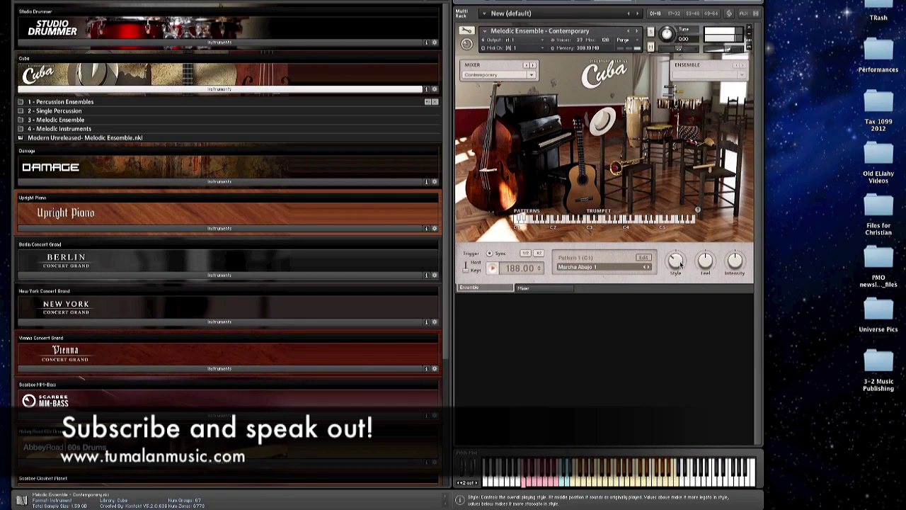
pyautogui.click(678, 263)
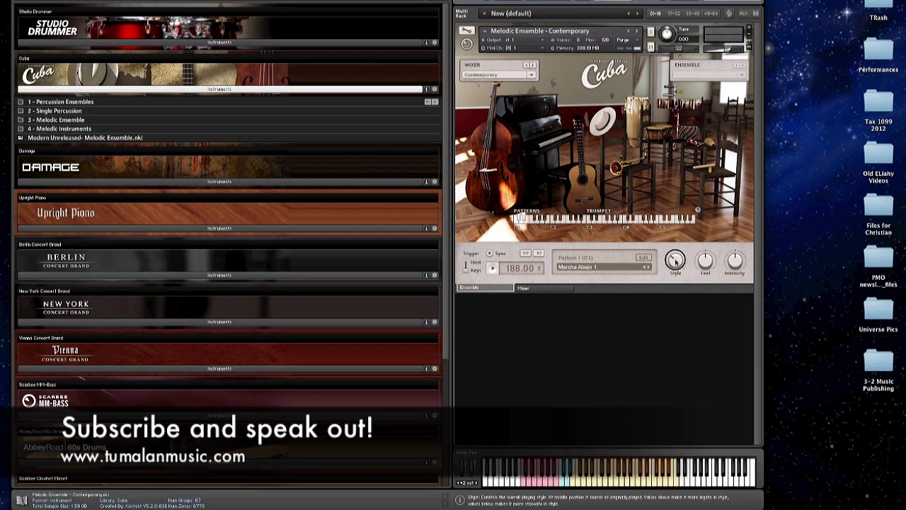
pyautogui.moveTo(676, 259); pyautogui.dragTo(678, 233)
pyautogui.click(676, 260)
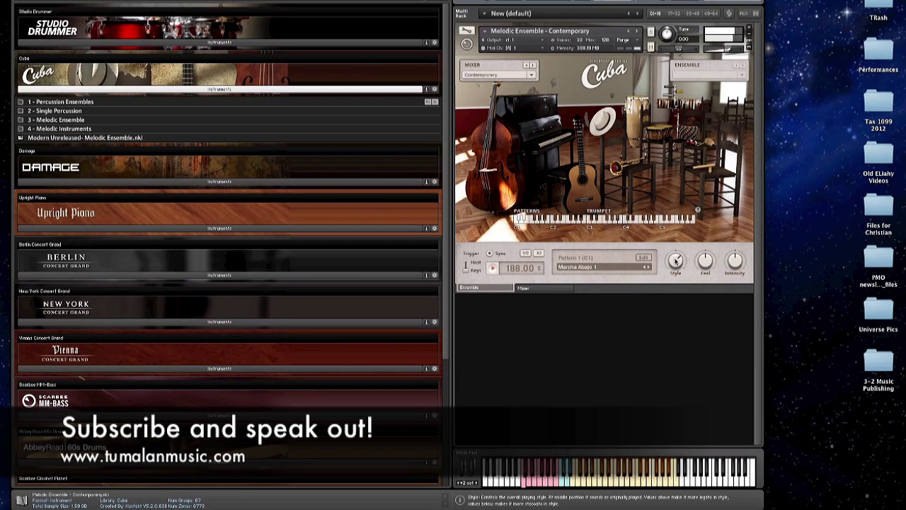
pyautogui.moveTo(676, 261); pyautogui.dragTo(712, 304)
# Step: Audition the pattern with Feel at low and high settings, and restore Feel to its middle position
pyautogui.click(706, 261)
pyautogui.moveTo(706, 262); pyautogui.dragTo(720, 216)
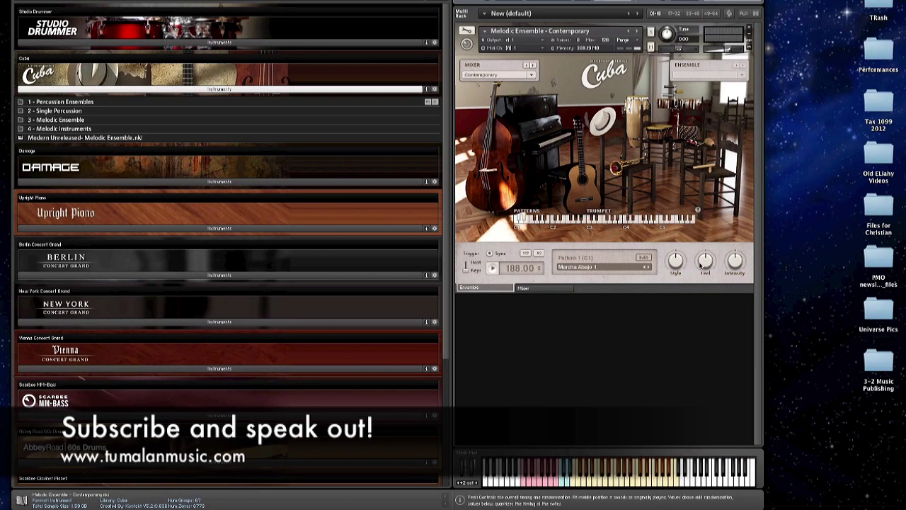
pyautogui.moveTo(710, 262); pyautogui.dragTo(708, 317)
pyautogui.moveTo(710, 262); pyautogui.dragTo(707, 277)
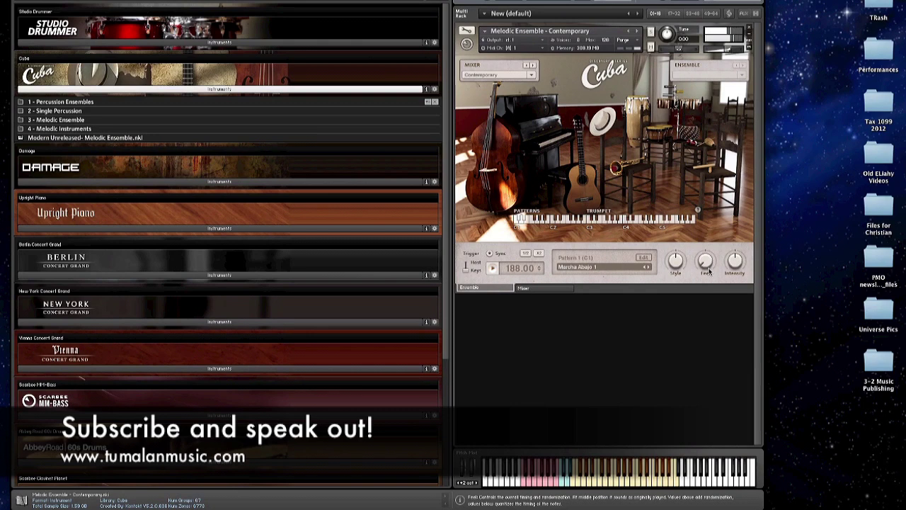
pyautogui.click(704, 211)
pyautogui.moveTo(707, 261); pyautogui.dragTo(706, 262)
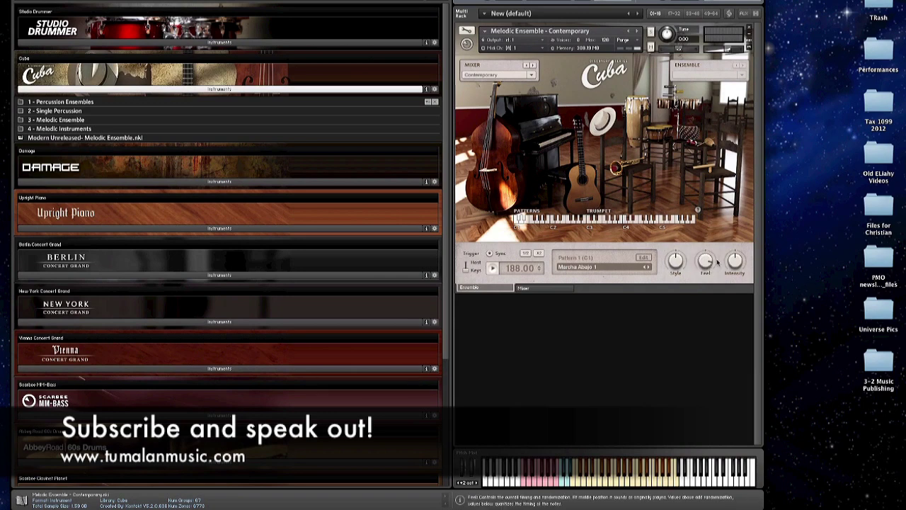
pyautogui.moveTo(708, 265)
pyautogui.mouseDown()
pyautogui.moveTo(707, 283)
pyautogui.moveTo(706, 257)
pyautogui.moveTo(706, 266)
pyautogui.mouseUp()
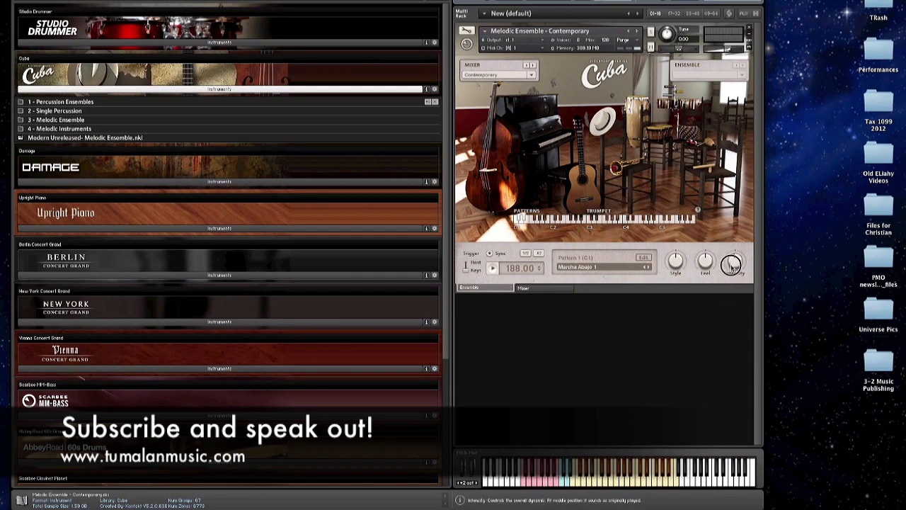
# Step: Audition the pattern's dynamics by sweeping the Intensity control down and up
pyautogui.moveTo(732, 264)
pyautogui.mouseDown()
pyautogui.moveTo(734, 241)
pyautogui.moveTo(736, 273)
pyautogui.mouseUp()
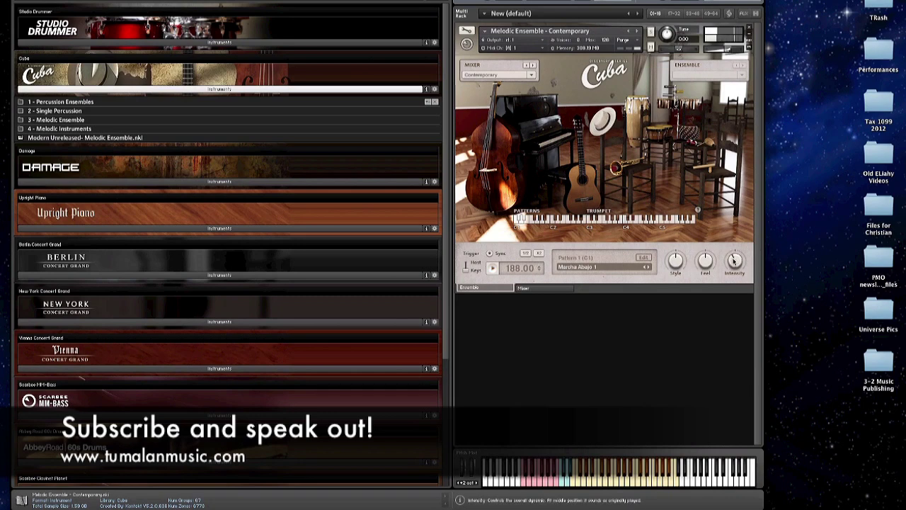
pyautogui.moveTo(734, 263); pyautogui.dragTo(734, 304)
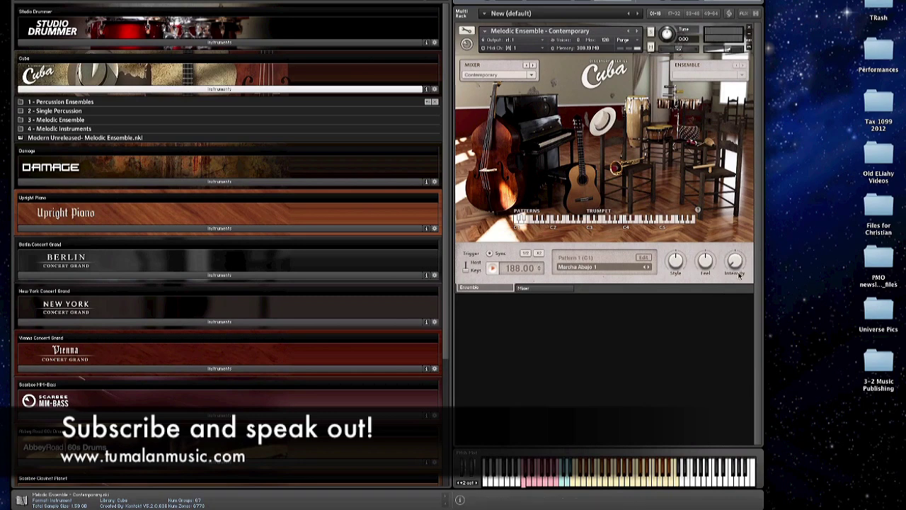
pyautogui.click(734, 263)
pyautogui.moveTo(737, 262); pyautogui.dragTo(736, 250)
pyautogui.click(737, 253)
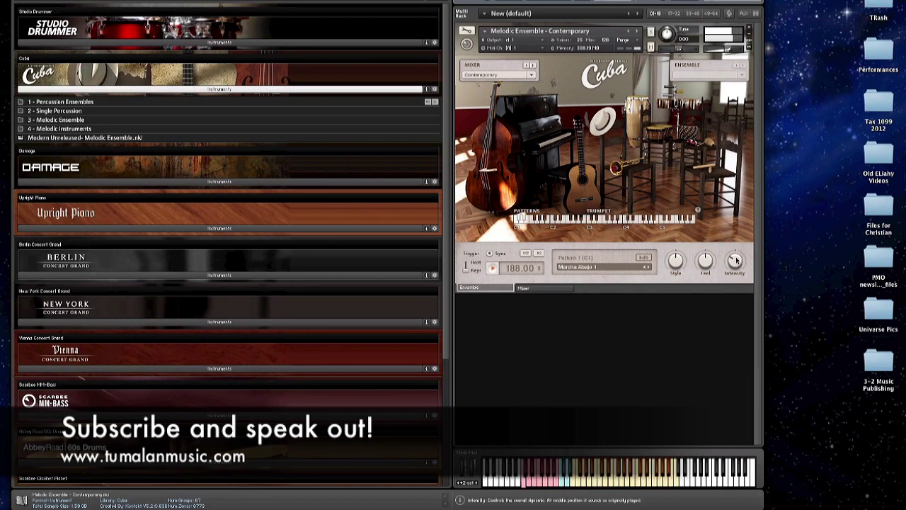
pyautogui.moveTo(737, 252); pyautogui.dragTo(736, 260)
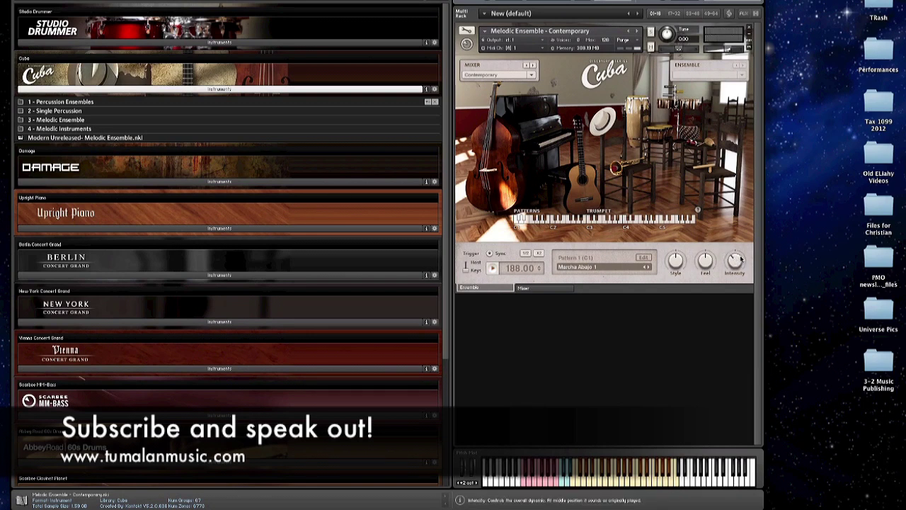
# Step: Try combined Style and Intensity adjustments on the pattern, and return both controls to their middle positions
pyautogui.moveTo(678, 262); pyautogui.dragTo(680, 249)
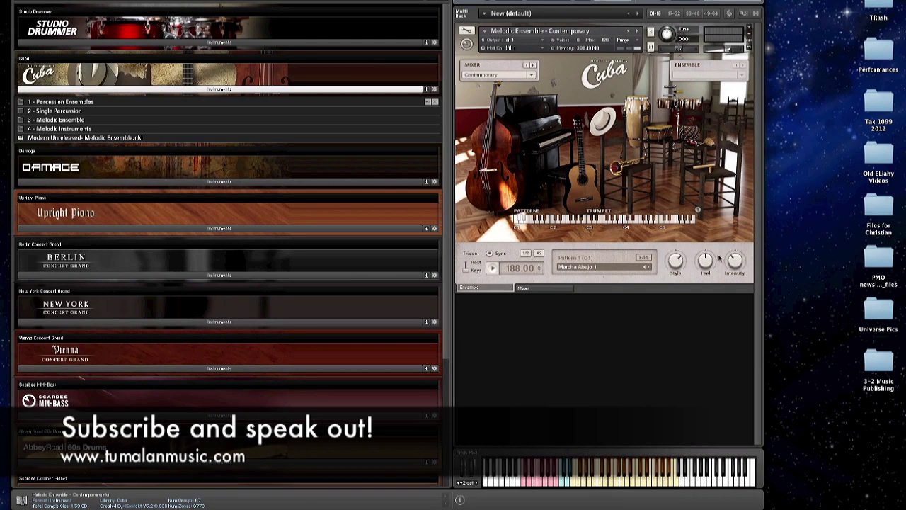
pyautogui.moveTo(738, 259); pyautogui.dragTo(738, 262)
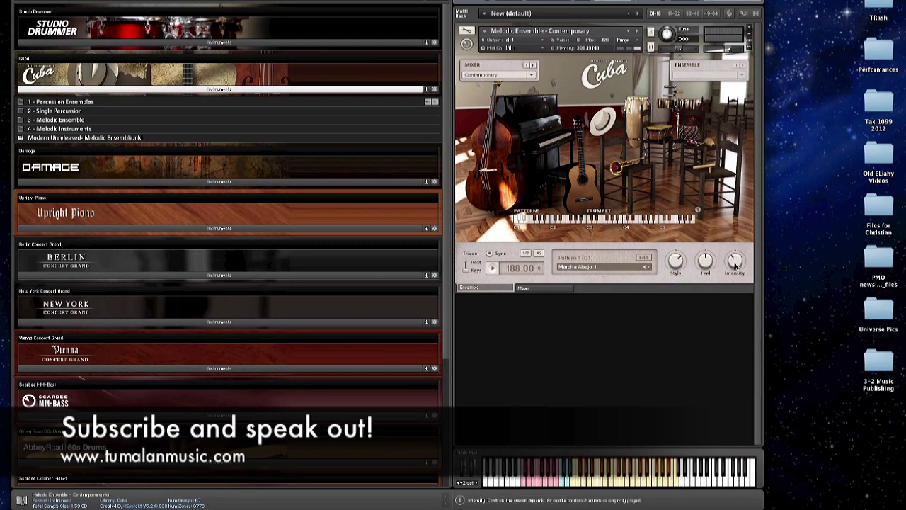
pyautogui.moveTo(735, 264); pyautogui.dragTo(734, 239)
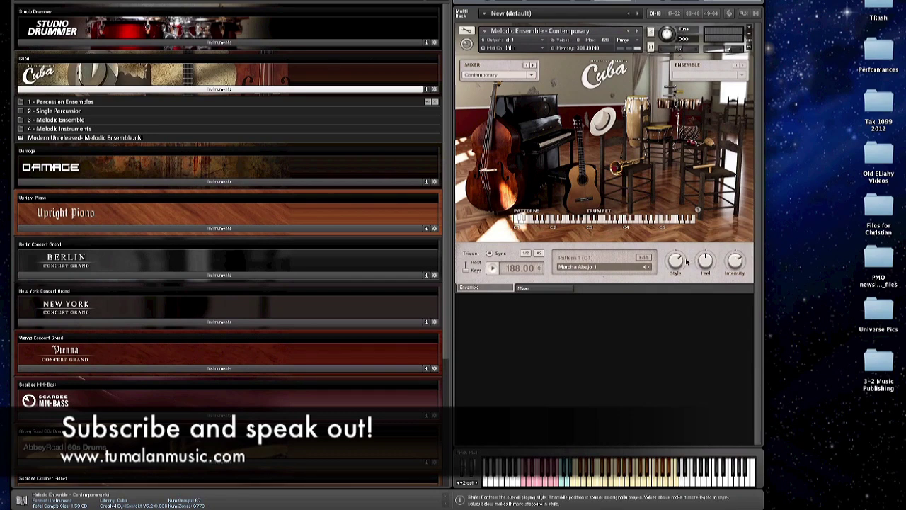
pyautogui.moveTo(676, 261); pyautogui.dragTo(677, 278)
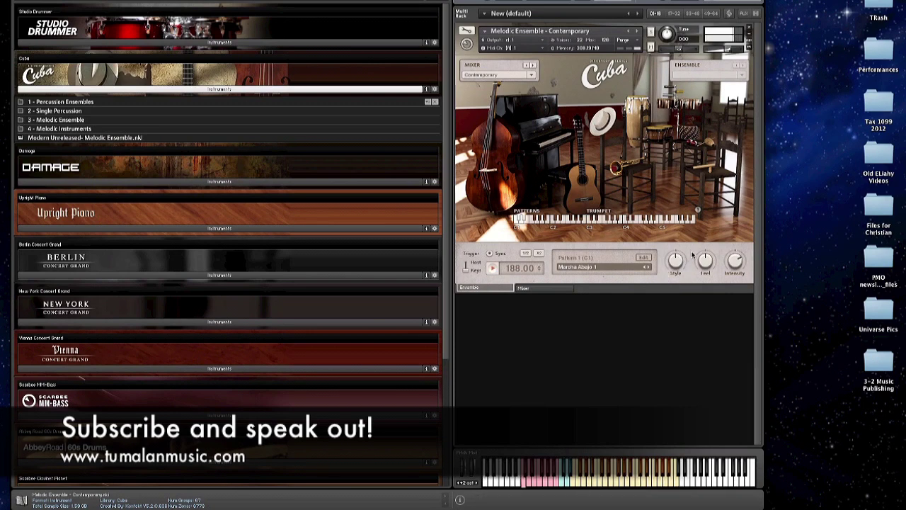
pyautogui.moveTo(735, 257); pyautogui.dragTo(735, 240)
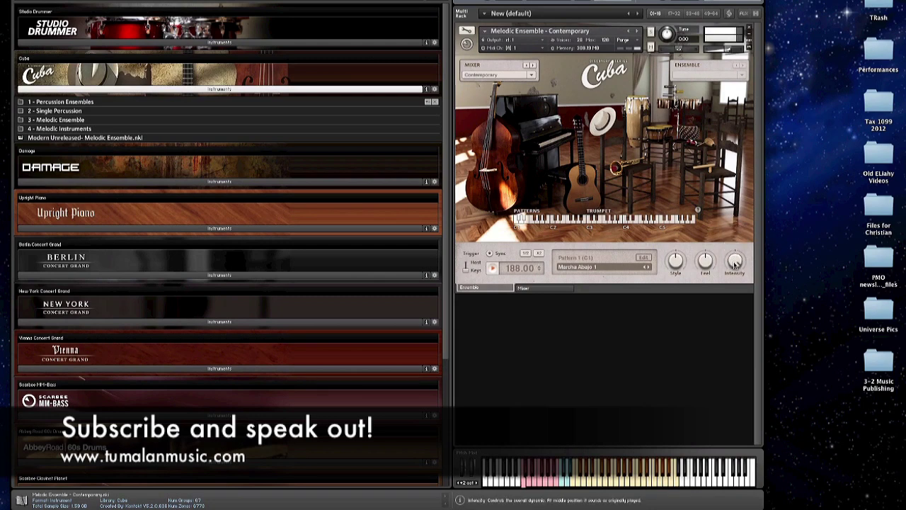
pyautogui.moveTo(735, 263); pyautogui.dragTo(734, 308)
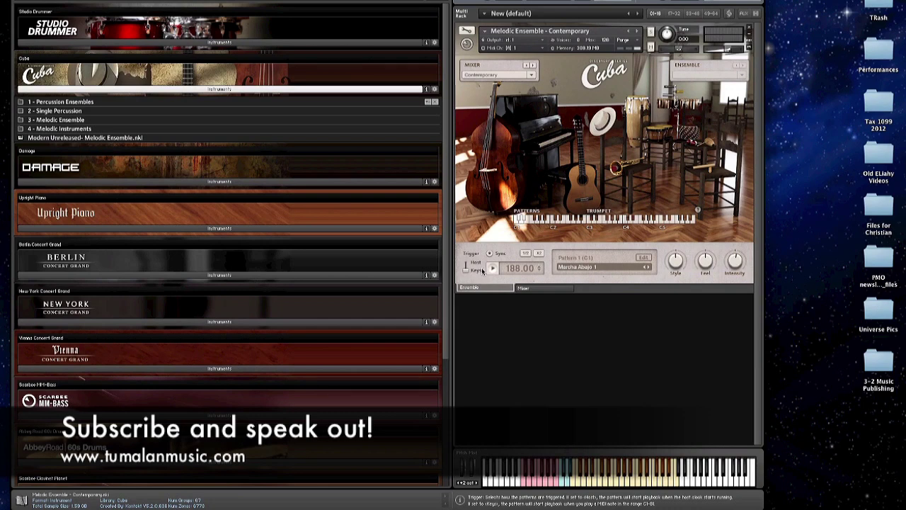
# Step: Toggle tempo sync and restore its setting, and set the pattern sequencer's internal tempo to 185.00
pyautogui.click(522, 483)
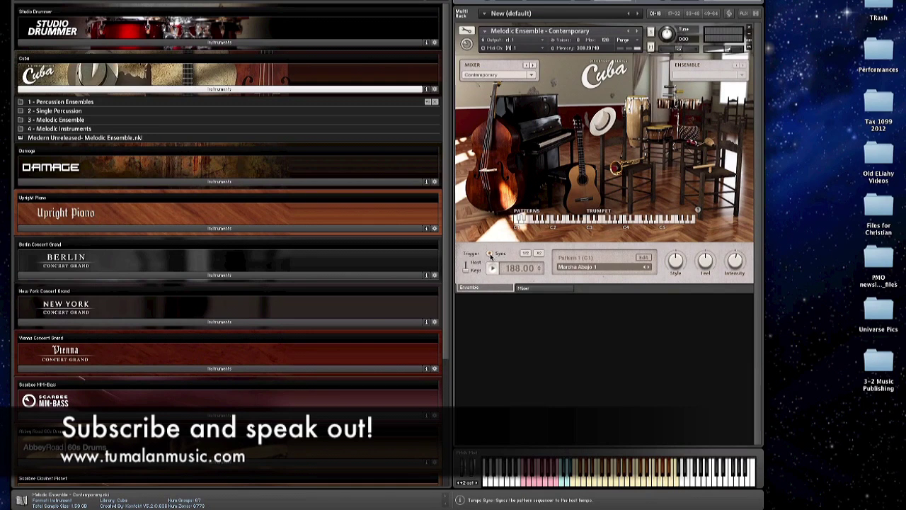
pyautogui.click(490, 254)
pyautogui.click(490, 254)
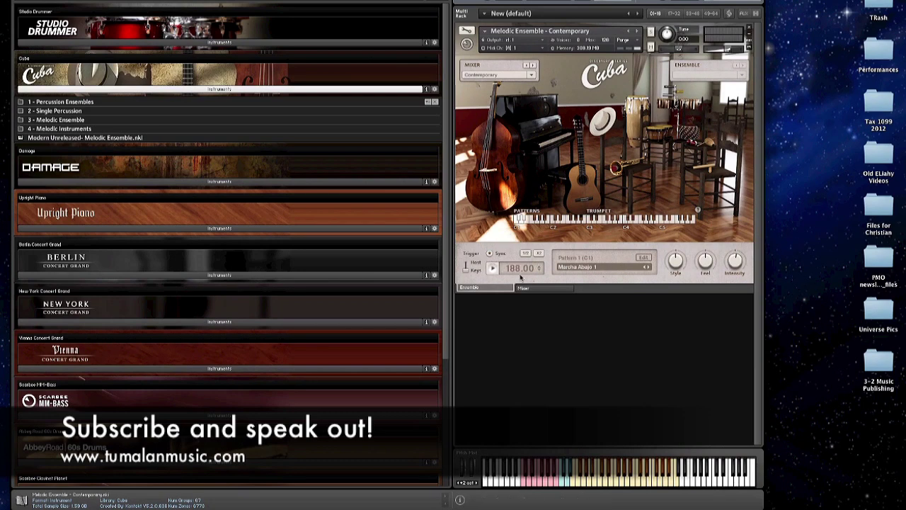
pyautogui.moveTo(510, 270)
pyautogui.mouseDown()
pyautogui.moveTo(514, 278)
pyautogui.moveTo(513, 270)
pyautogui.mouseUp()
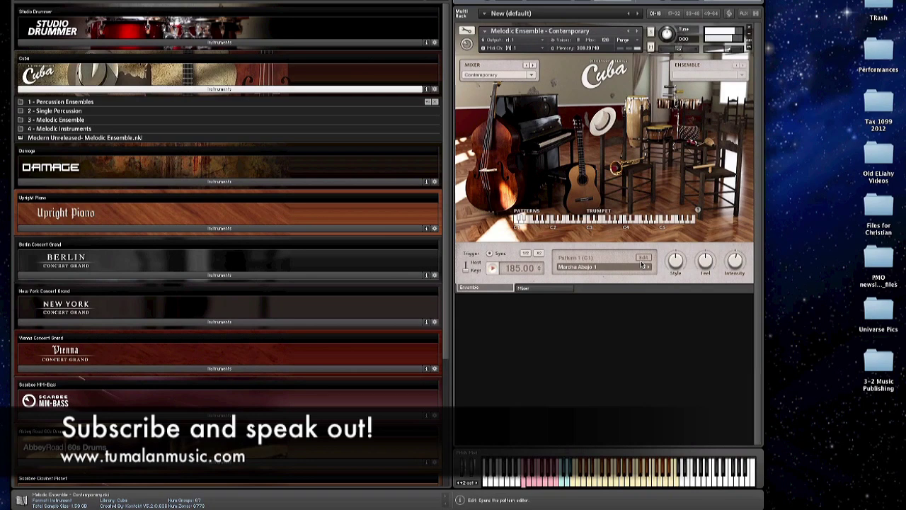
# Step: In the pattern editor, load Marcha Abajo 2, Marcha Arriba 1 and Marcha Arriba 2 into pattern slots 2, 3 and 4
pyautogui.click(643, 259)
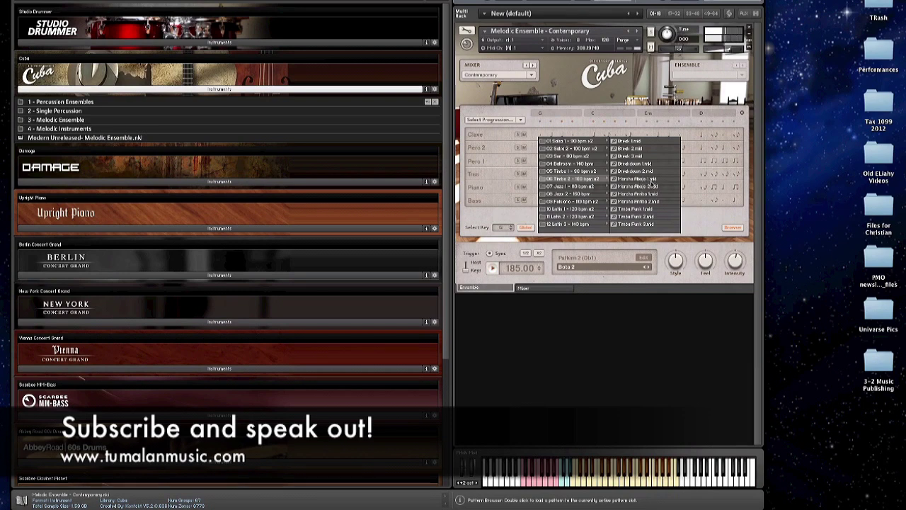
pyautogui.click(650, 186)
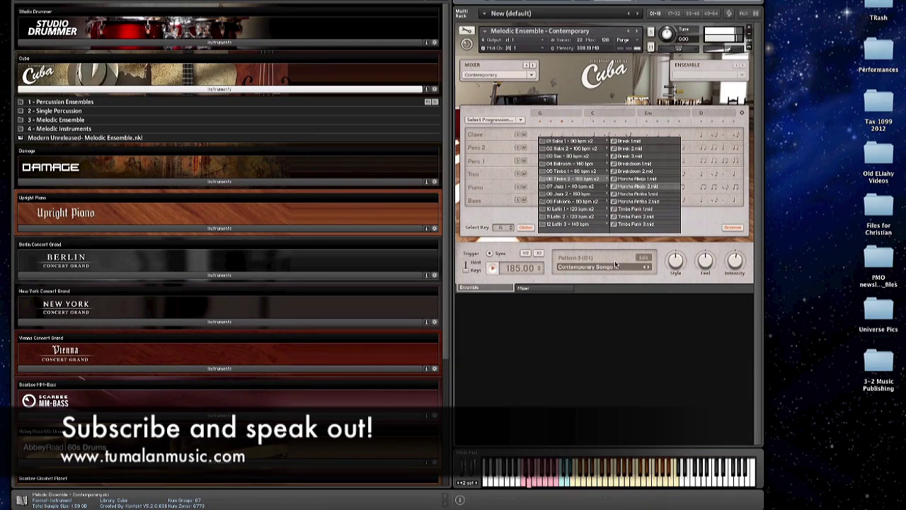
pyautogui.doubleClick(645, 197)
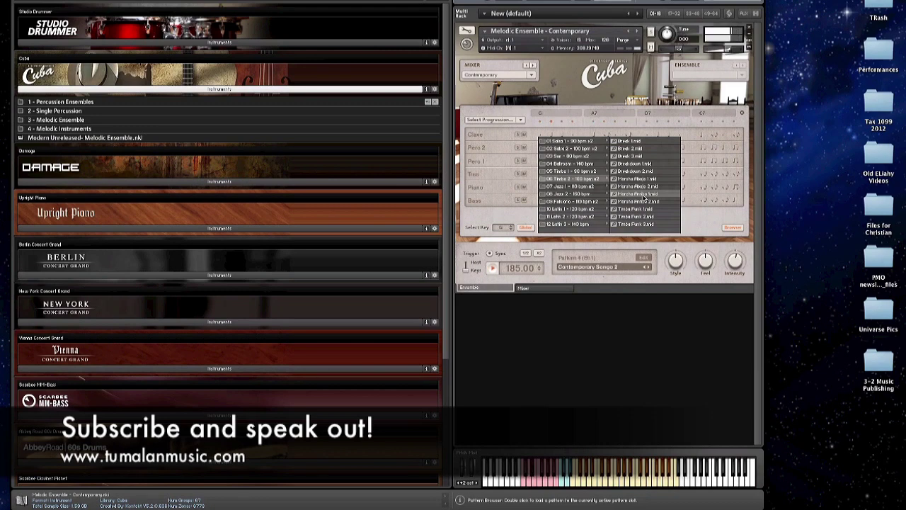
pyautogui.doubleClick(643, 203)
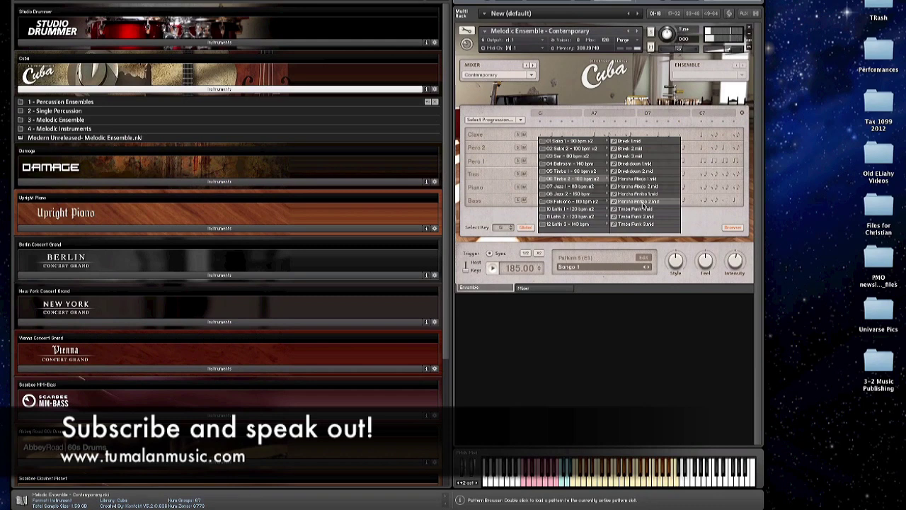
# Step: Load Breakdown 1 into pattern slot 5 and set the internal tempo to 198.00
pyautogui.click(640, 164)
pyautogui.doubleClick(640, 163)
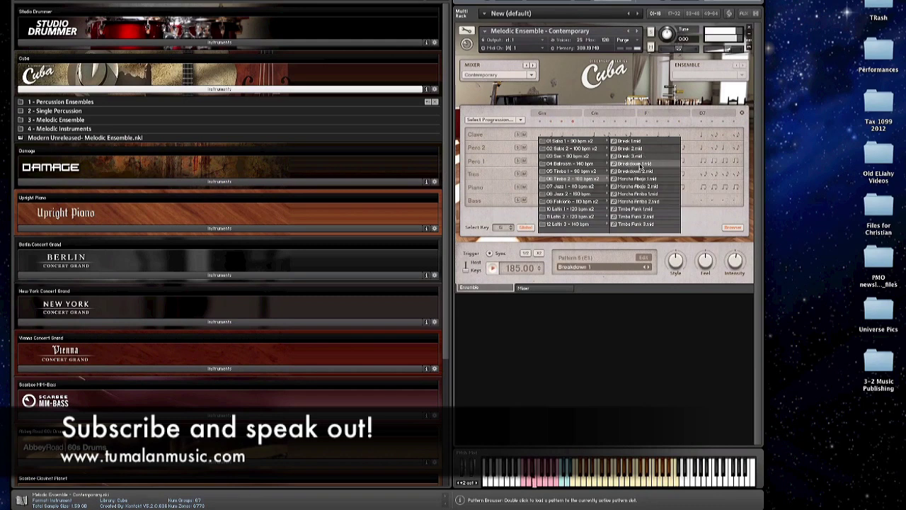
pyautogui.click(515, 263)
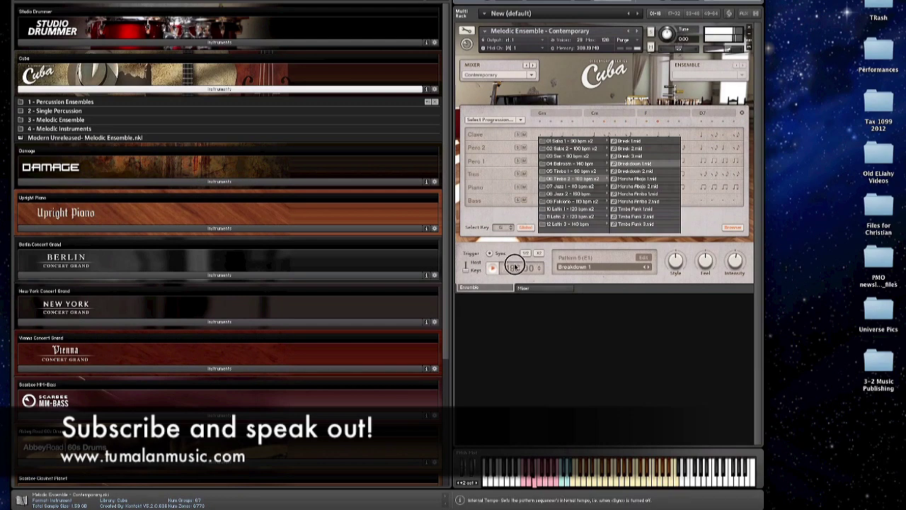
pyautogui.click(510, 266)
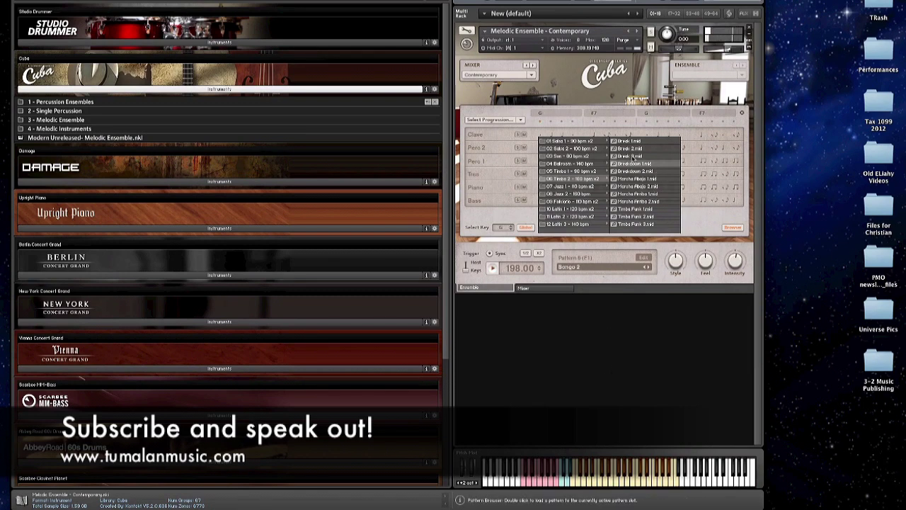
# Step: Load Breakdown 2 into pattern slot 6 and Break 1 into pattern slot 7, and close the pattern editor
pyautogui.doubleClick(643, 171)
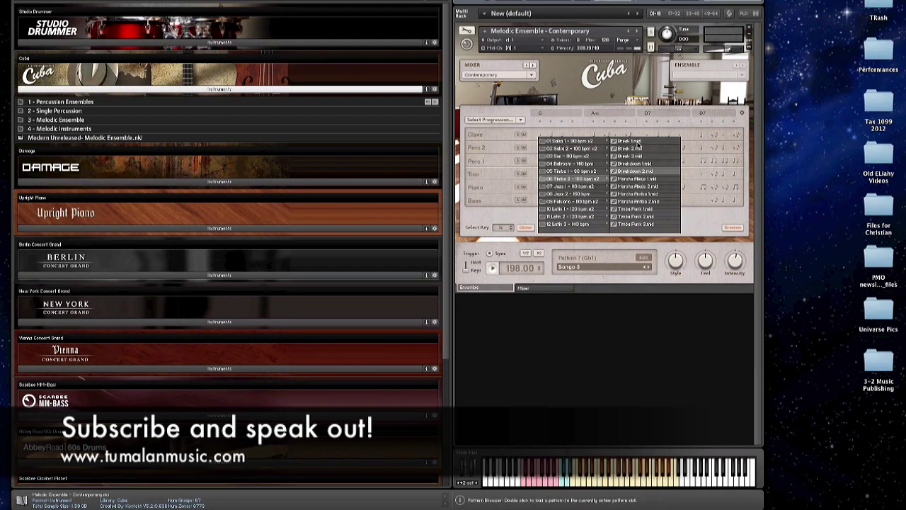
pyautogui.doubleClick(639, 143)
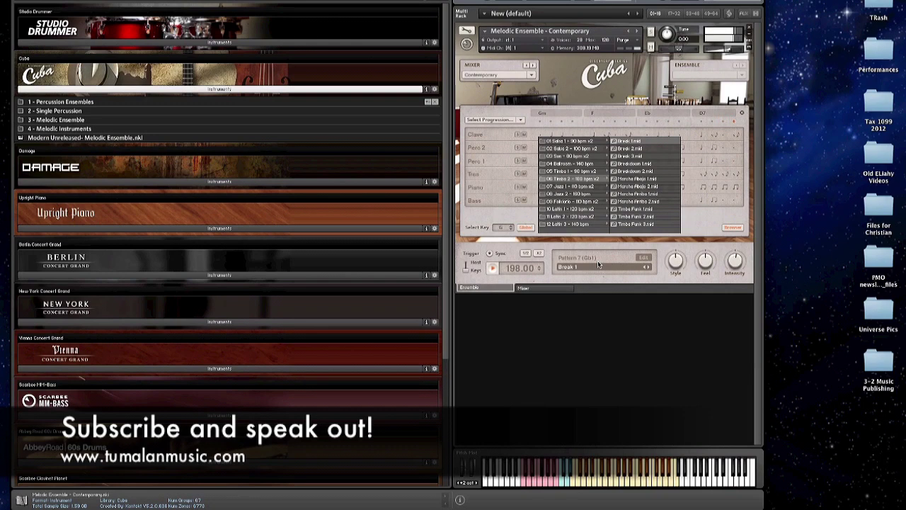
pyautogui.click(742, 112)
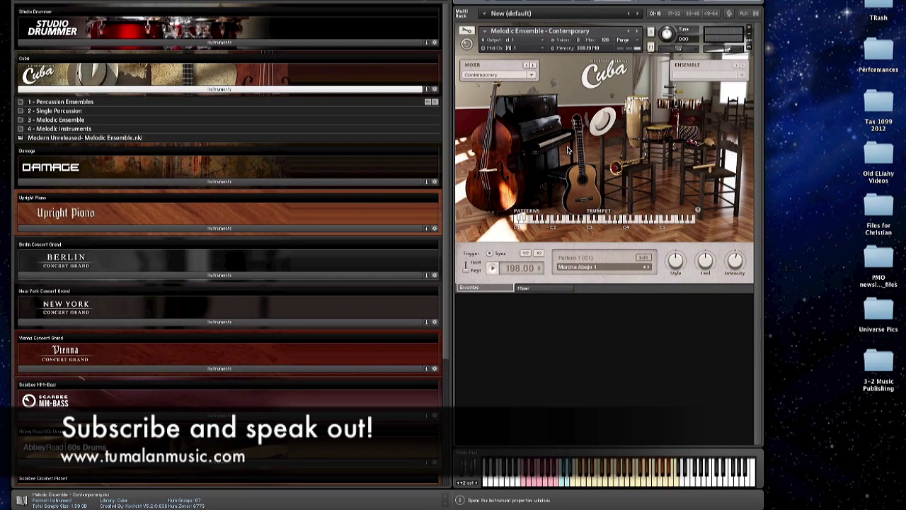
# Step: Review the available mixer presets without changing the current one, and open the ensemble's mixer page
pyautogui.click(531, 75)
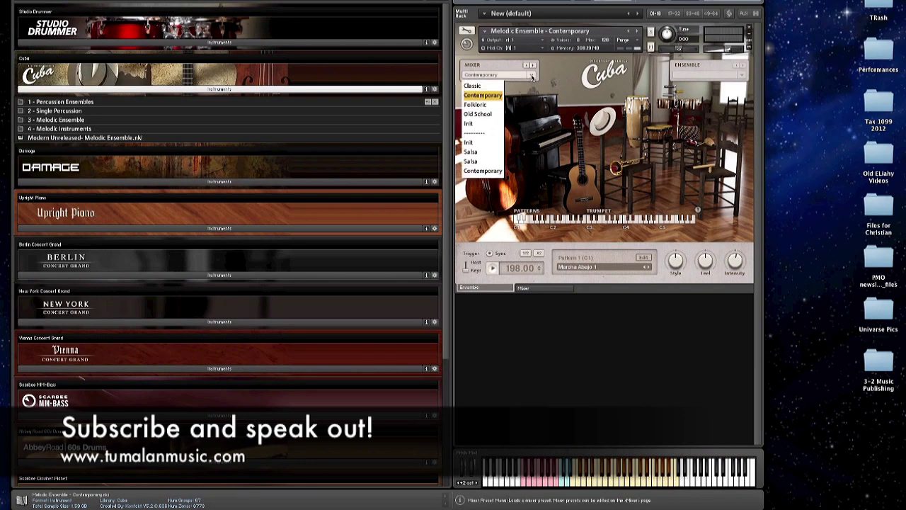
pyautogui.click(519, 253)
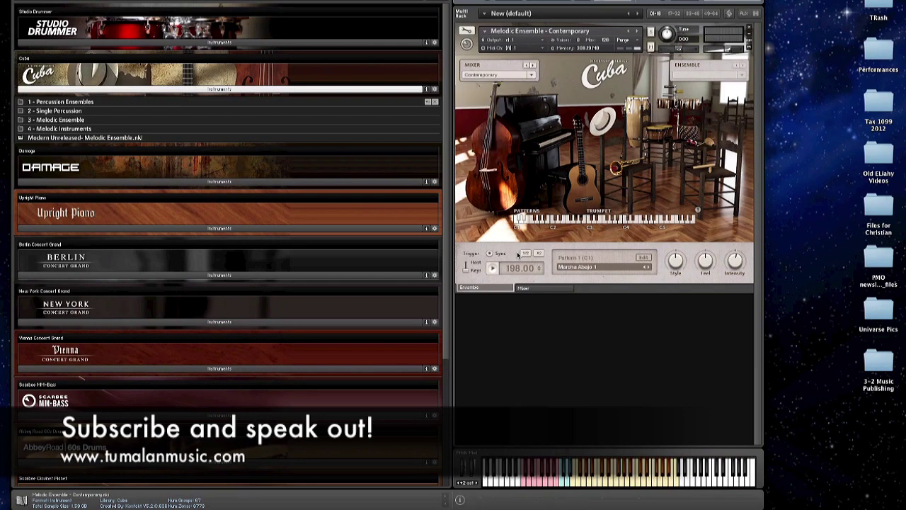
pyautogui.click(545, 291)
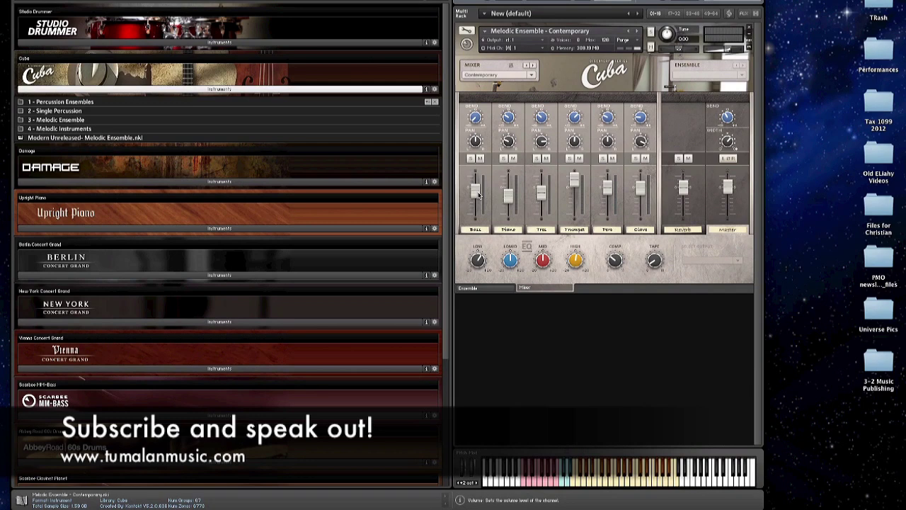
# Step: Adjust the Bass channel's volume, raise the Piano channel's volume slightly, and keep the Contemporary mixer preset loaded
pyautogui.moveTo(476, 192); pyautogui.dragTo(477, 176)
pyautogui.click(530, 77)
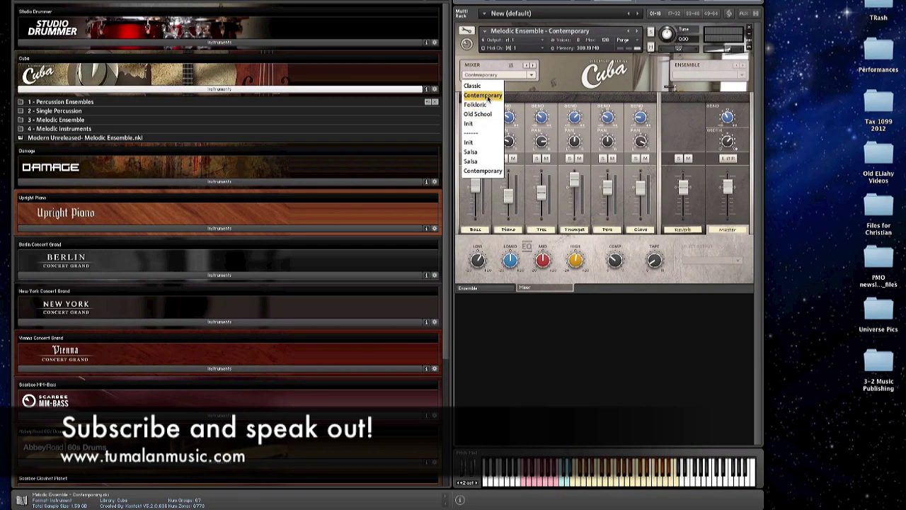
pyautogui.click(571, 75)
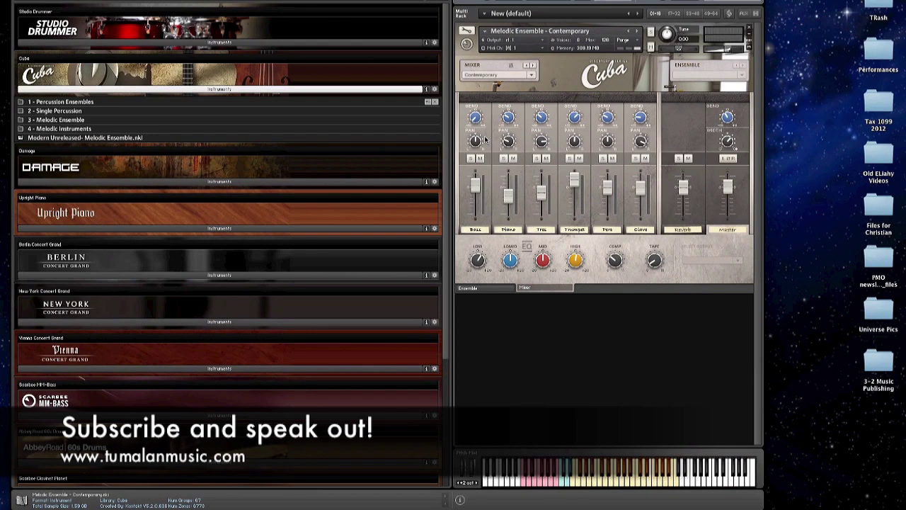
pyautogui.moveTo(475, 186); pyautogui.dragTo(478, 200)
pyautogui.click(515, 210)
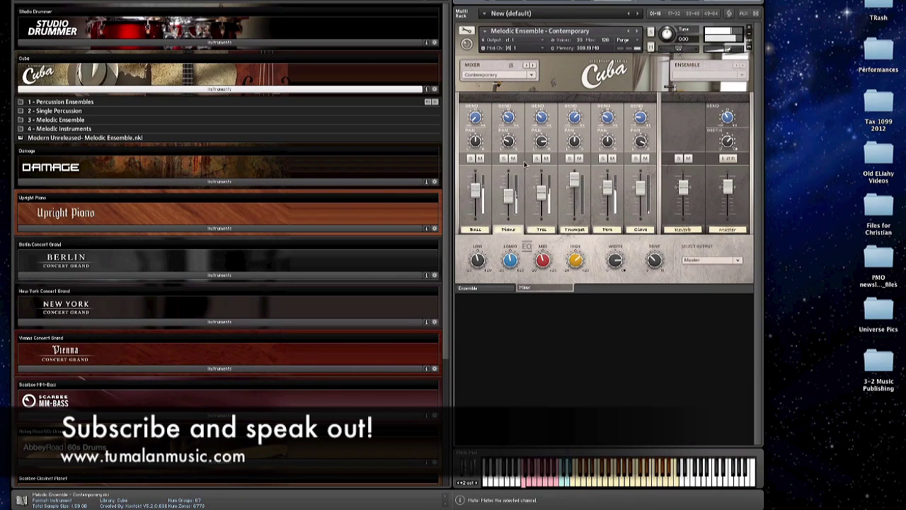
pyautogui.click(510, 194)
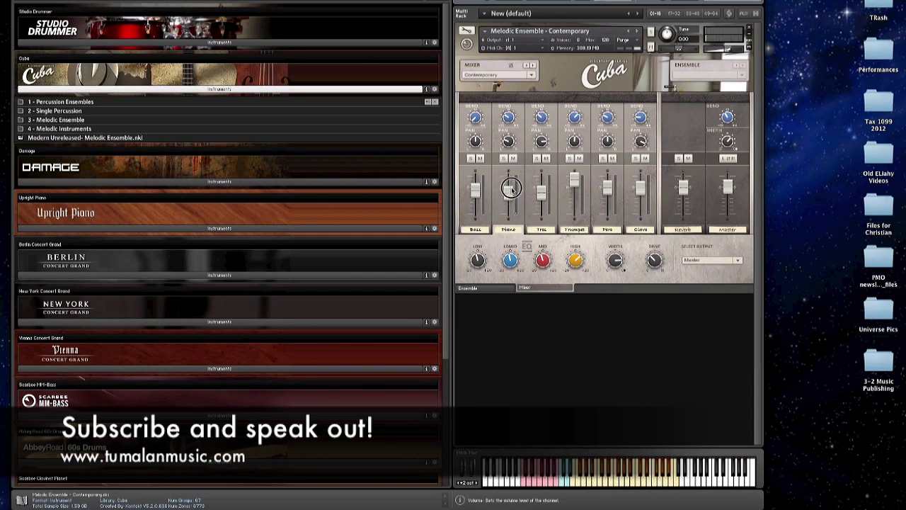
# Step: Show the effect settings of the Tres and Perc channels, and toggle the Perc channel's mute on and off
pyautogui.click(549, 136)
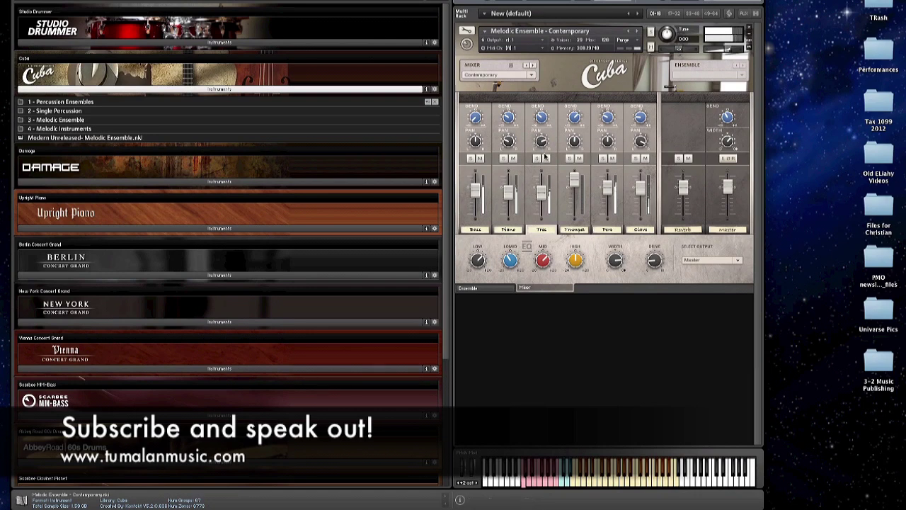
pyautogui.click(612, 158)
pyautogui.click(612, 159)
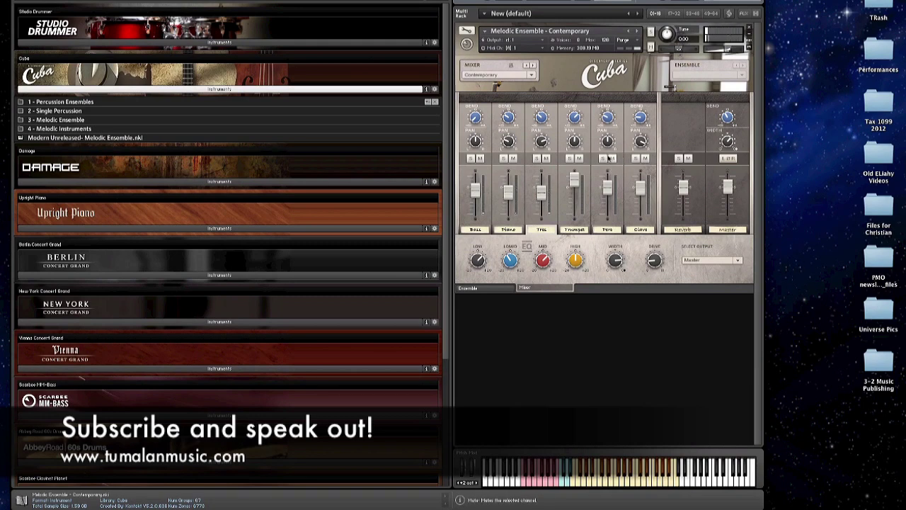
pyautogui.click(609, 231)
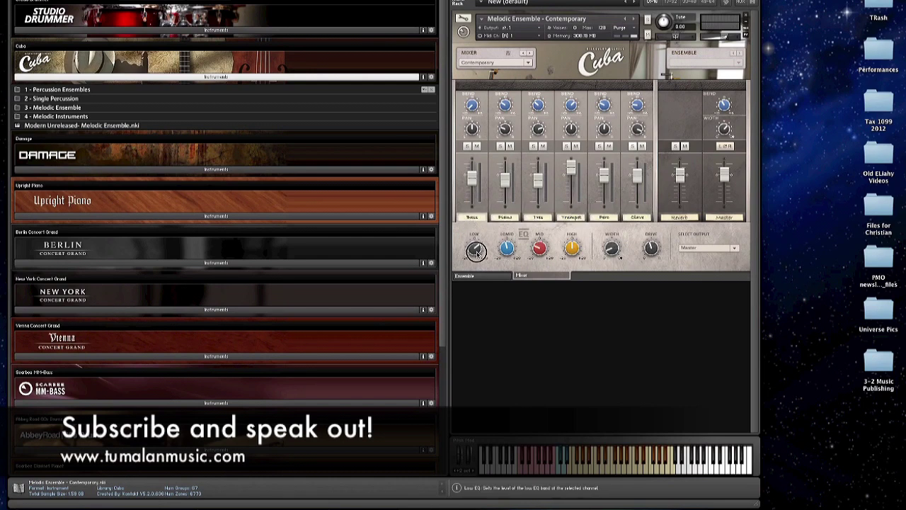
# Step: Lower the Master channel's low EQ slightly, and show the effect settings of the Clave, Trumpet, Tres and Piano channels
pyautogui.click(723, 217)
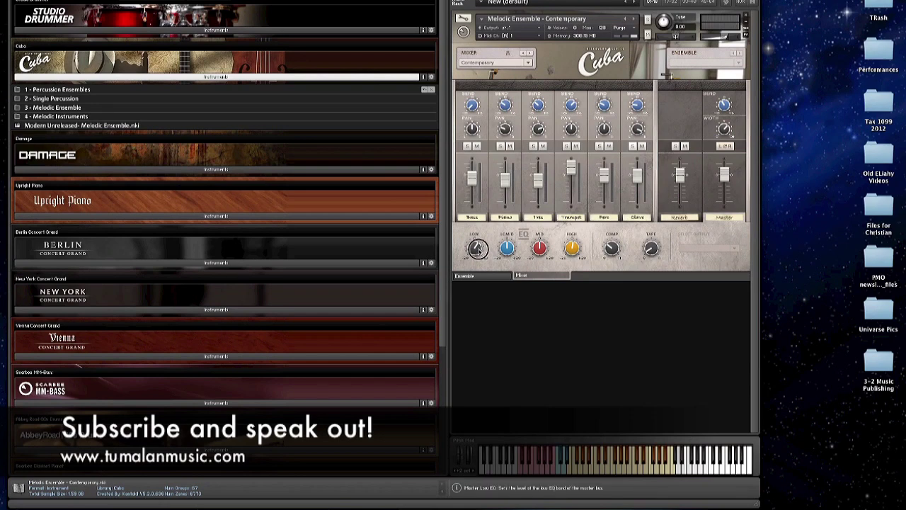
pyautogui.moveTo(480, 254); pyautogui.dragTo(476, 248)
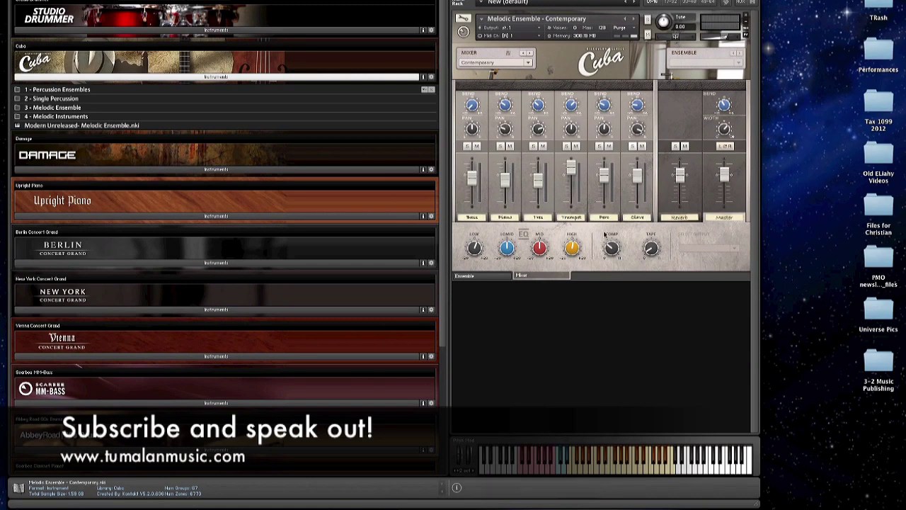
pyautogui.click(644, 217)
pyautogui.click(577, 218)
pyautogui.click(538, 217)
pyautogui.click(505, 218)
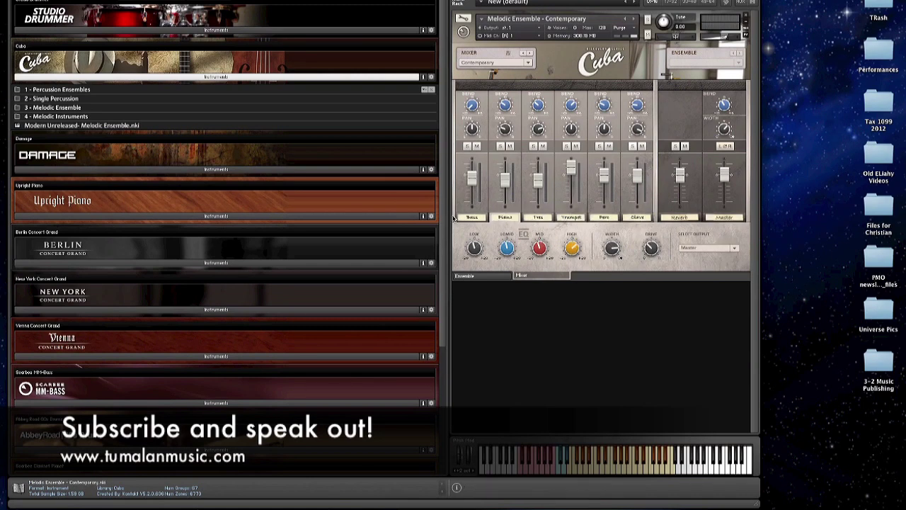
# Step: Select the Master channel and adjust its high and mid EQ levels
pyautogui.click(724, 218)
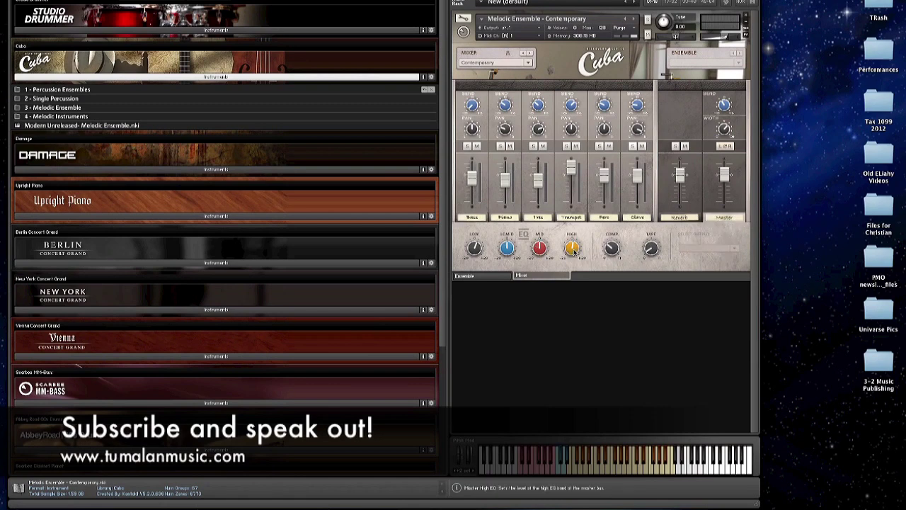
pyautogui.moveTo(575, 250)
pyautogui.mouseDown()
pyautogui.moveTo(572, 222)
pyautogui.moveTo(573, 244)
pyautogui.mouseUp()
pyautogui.click(538, 248)
pyautogui.moveTo(538, 249)
pyautogui.mouseDown()
pyautogui.moveTo(538, 235)
pyautogui.moveTo(542, 255)
pyautogui.mouseUp()
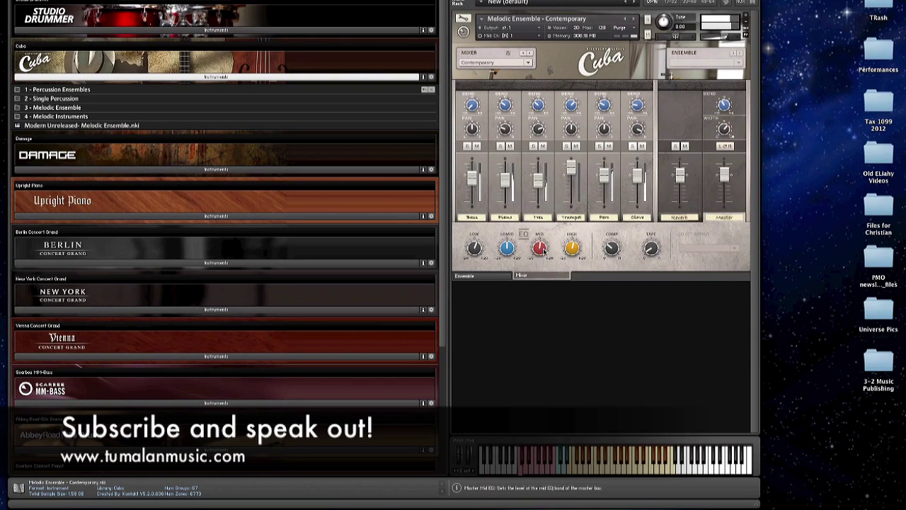
pyautogui.moveTo(540, 252); pyautogui.dragTo(540, 246)
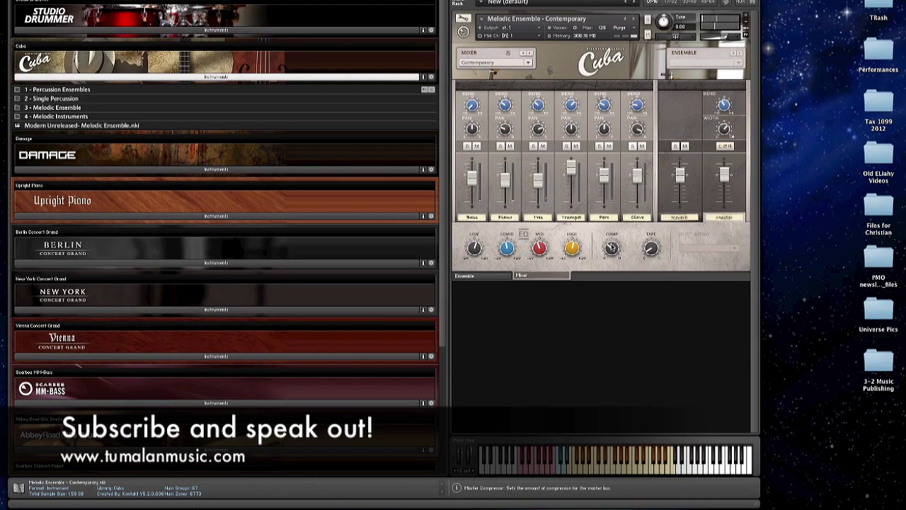
# Step: Vary the amount of compression on the Master channel, lowering it fully and raising it again
pyautogui.click(615, 244)
pyautogui.moveTo(614, 245); pyautogui.dragTo(620, 295)
pyautogui.moveTo(614, 248); pyautogui.dragTo(615, 249)
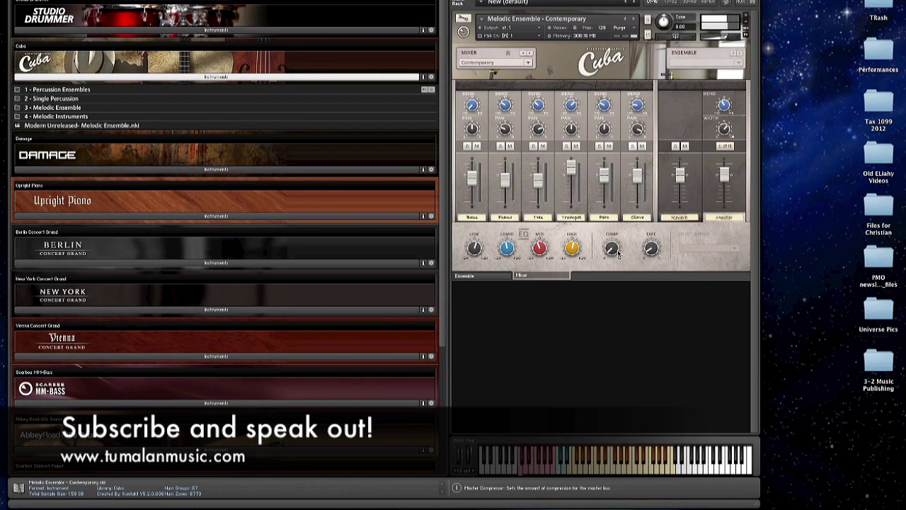
pyautogui.moveTo(620, 251); pyautogui.dragTo(616, 230)
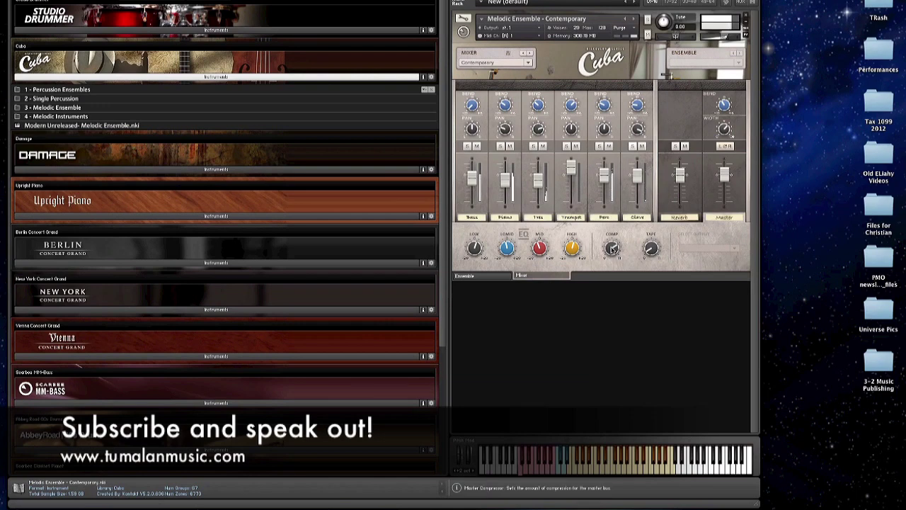
pyautogui.moveTo(614, 249); pyautogui.dragTo(614, 245)
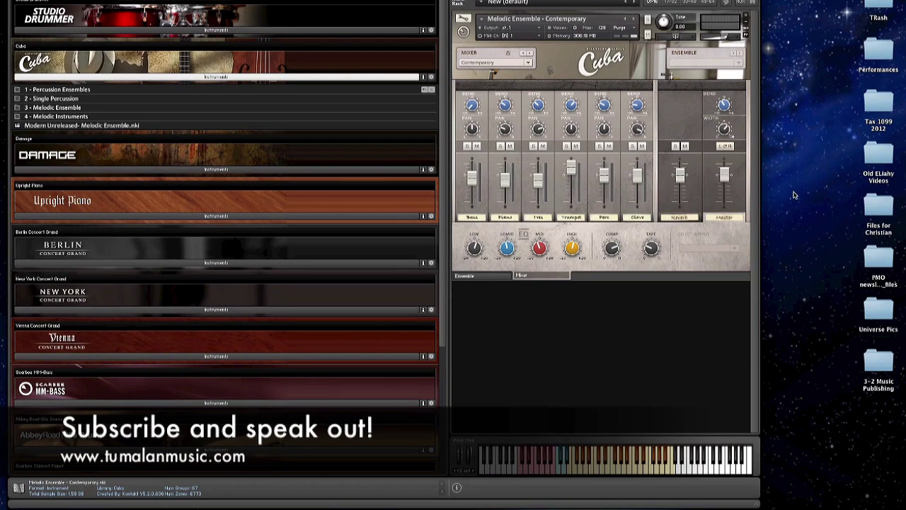
# Step: Raise the Master channel's Tape amount, and briefly show the Reverb channel's settings
pyautogui.moveTo(650, 250); pyautogui.dragTo(660, 209)
pyautogui.click(681, 217)
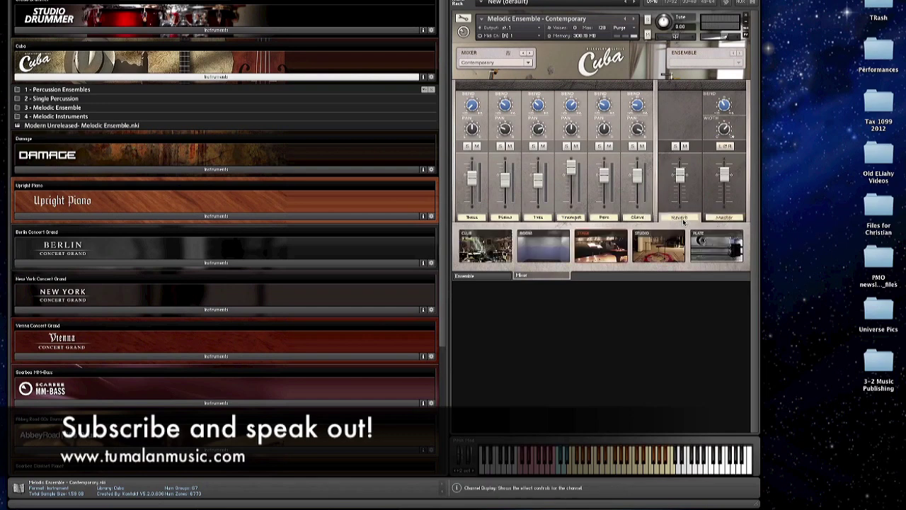
pyautogui.click(723, 217)
pyautogui.click(659, 295)
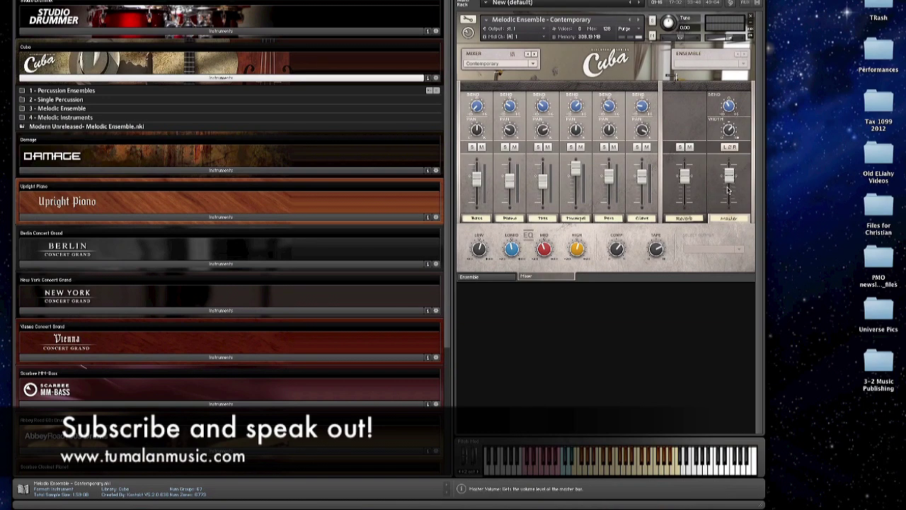
# Step: On the Reverb channel, try the Room, Stage and Club reverb types, and select Plate
pyautogui.click(684, 219)
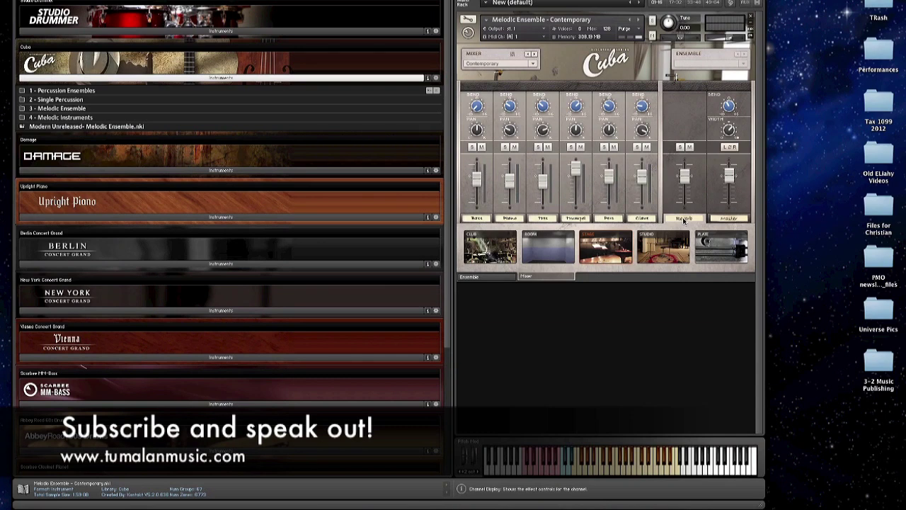
pyautogui.click(542, 238)
pyautogui.click(602, 248)
pyautogui.click(496, 248)
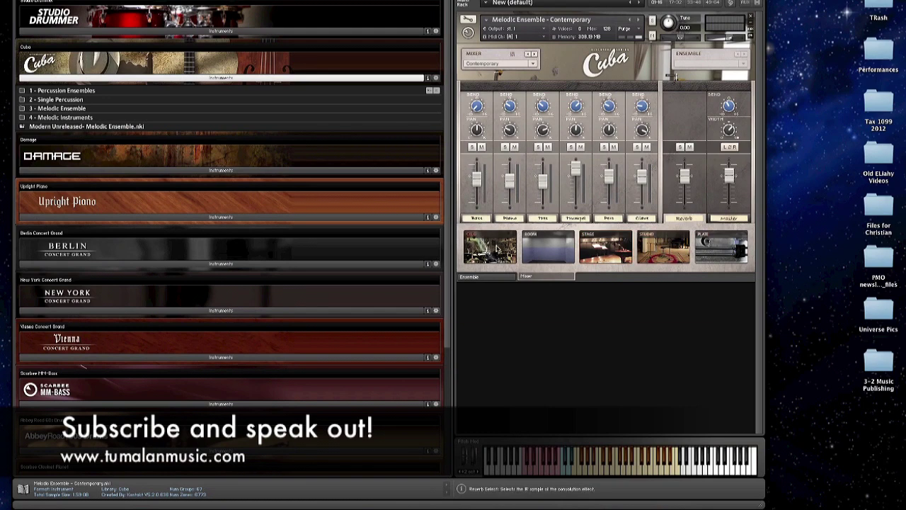
pyautogui.click(735, 244)
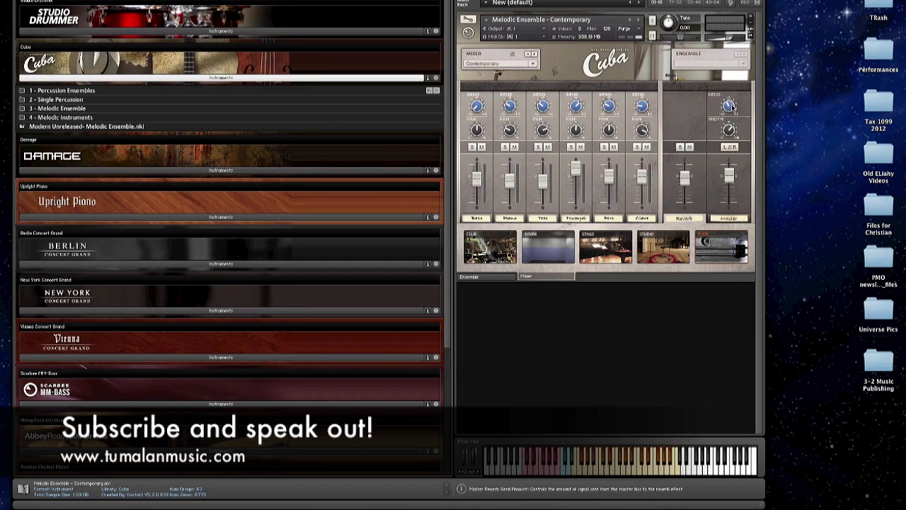
# Step: Adjust the Master channel's reverb send amount and stereo width
pyautogui.moveTo(731, 106)
pyautogui.mouseDown()
pyautogui.moveTo(730, 76)
pyautogui.moveTo(728, 101)
pyautogui.mouseUp()
pyautogui.moveTo(729, 101); pyautogui.dragTo(730, 111)
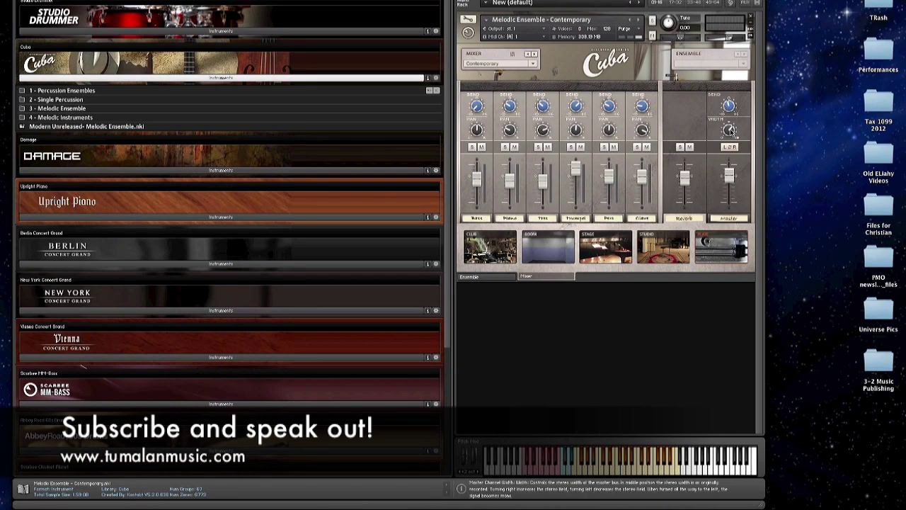
pyautogui.moveTo(731, 131); pyautogui.dragTo(732, 139)
pyautogui.moveTo(731, 139); pyautogui.dragTo(730, 136)
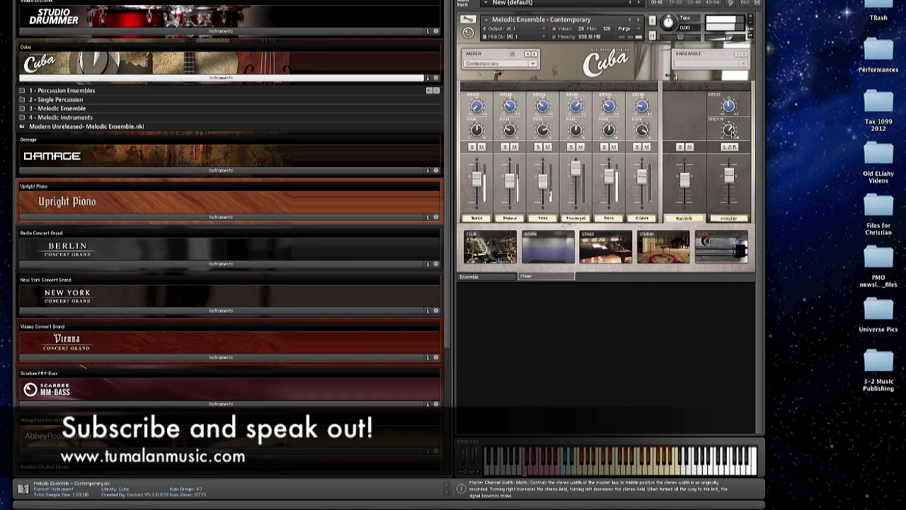
# Step: Load the Old School mixer preset and adjust the Master channel's Tape amount
pyautogui.click(520, 63)
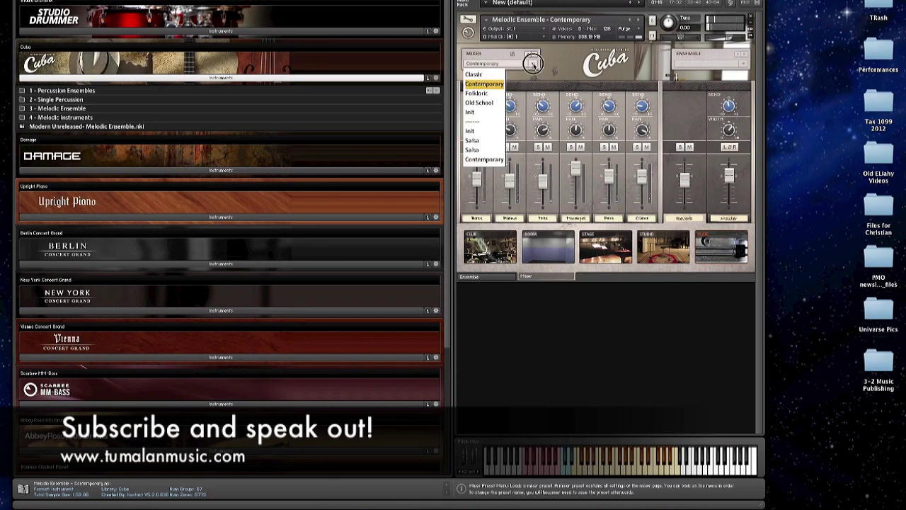
pyautogui.click(486, 103)
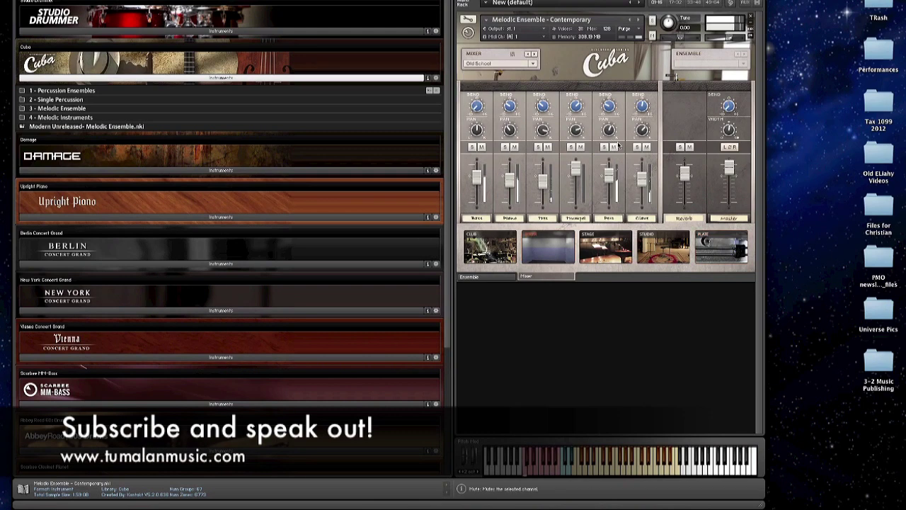
pyautogui.click(726, 220)
pyautogui.moveTo(661, 255); pyautogui.dragTo(660, 247)
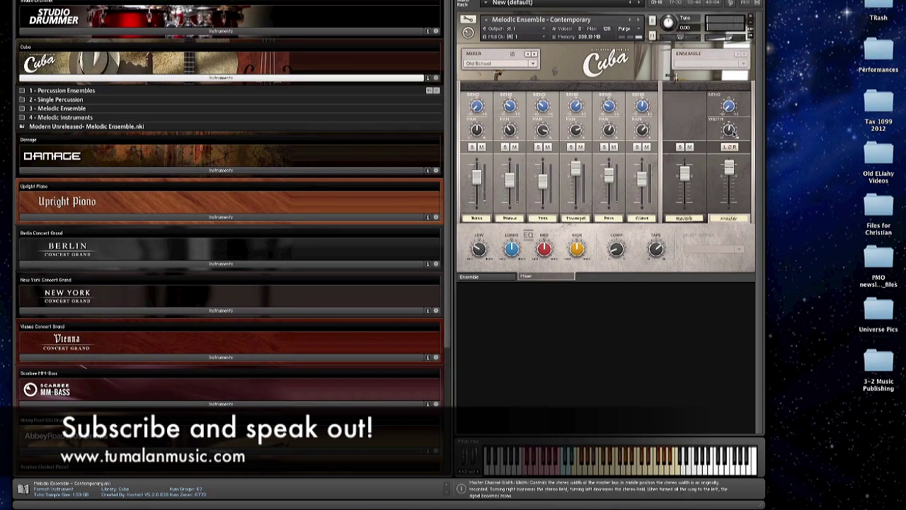
# Step: Increase the Master channel's stereo width and compression, and raise its low and high EQ
pyautogui.click(729, 147)
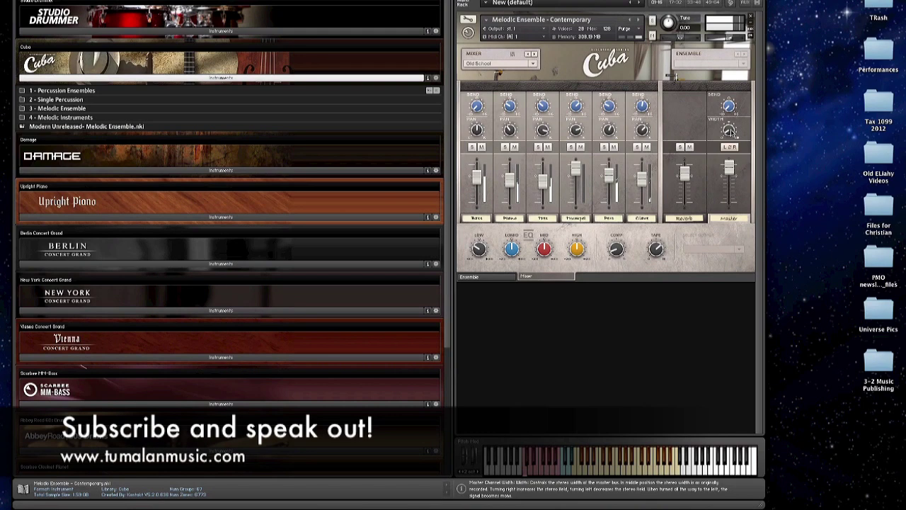
pyautogui.click(734, 79)
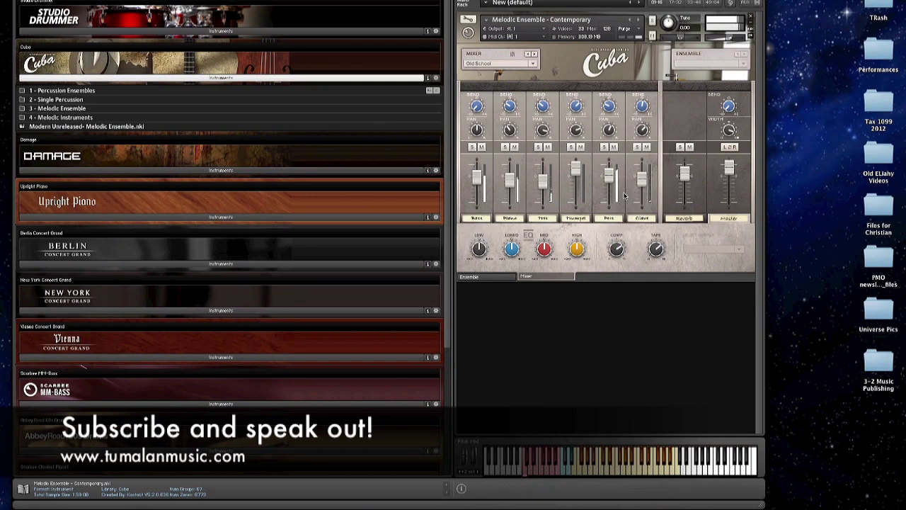
pyautogui.moveTo(572, 253); pyautogui.dragTo(572, 246)
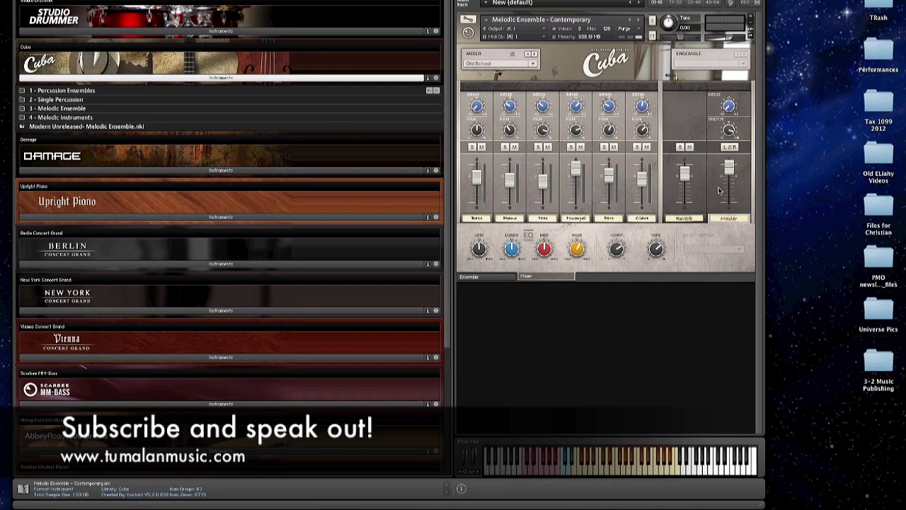
# Step: Check the ensemble page and return to the mixer page
pyautogui.click(500, 276)
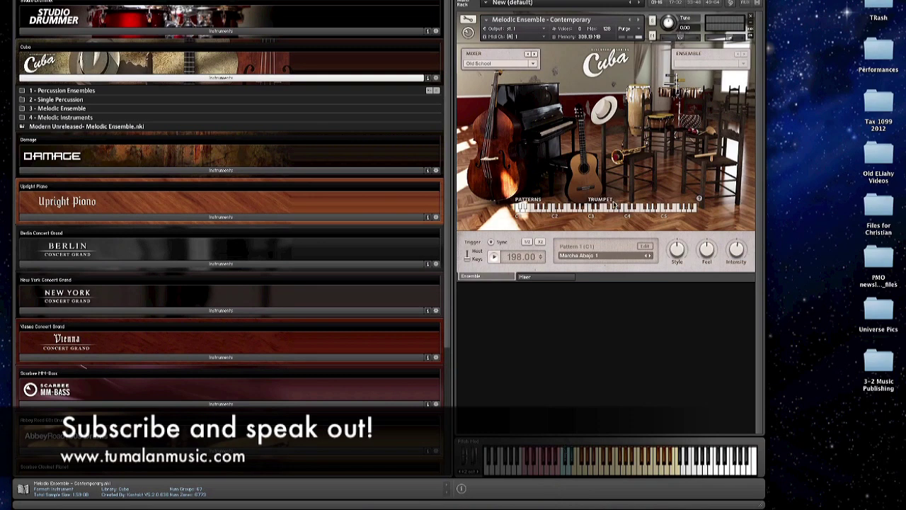
pyautogui.click(536, 277)
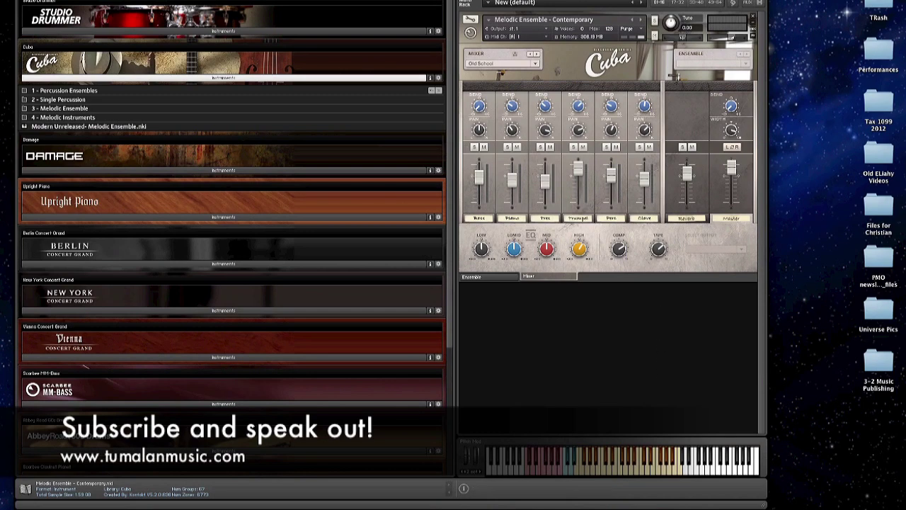
pyautogui.press('super+Tab')
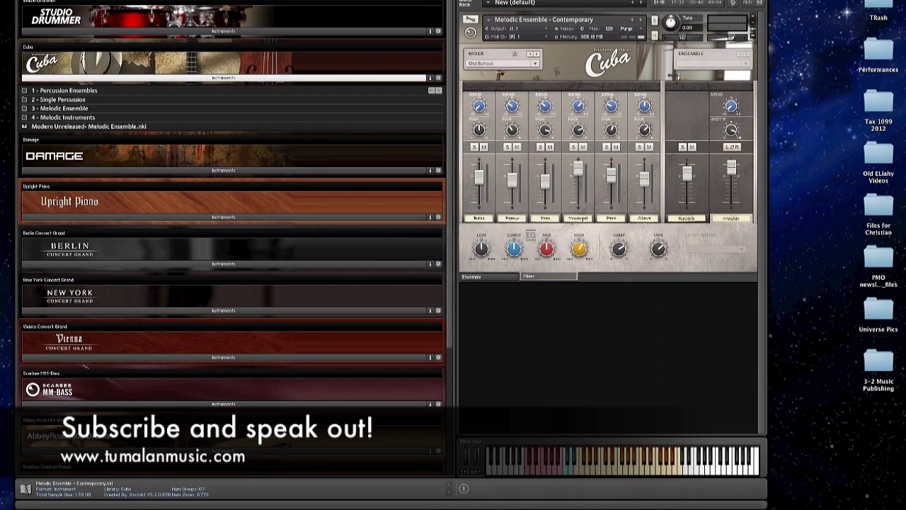